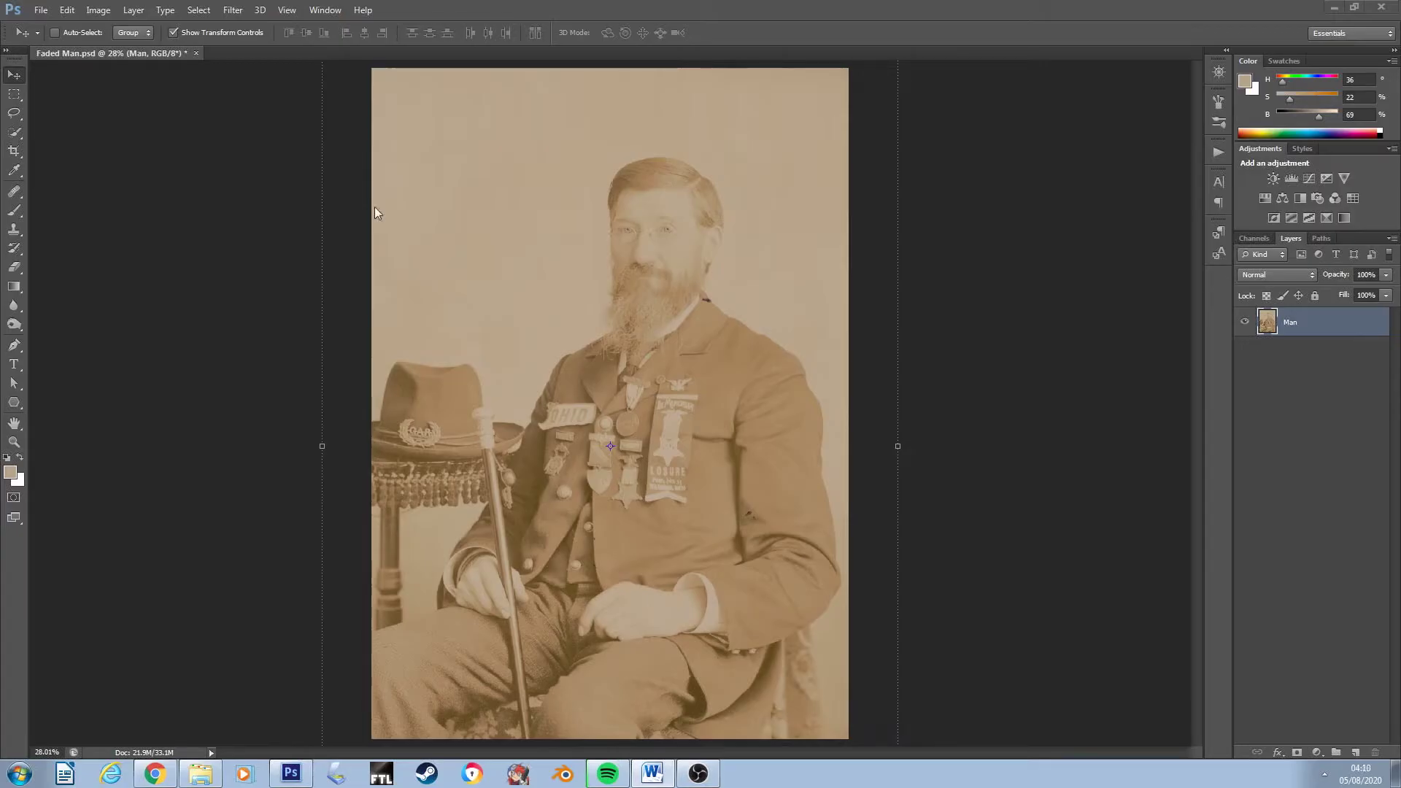
- Show the Histogram panel in Expanded View and set its channel to Luminosity
{"action": "left_click", "coordinate": [322, 12]}
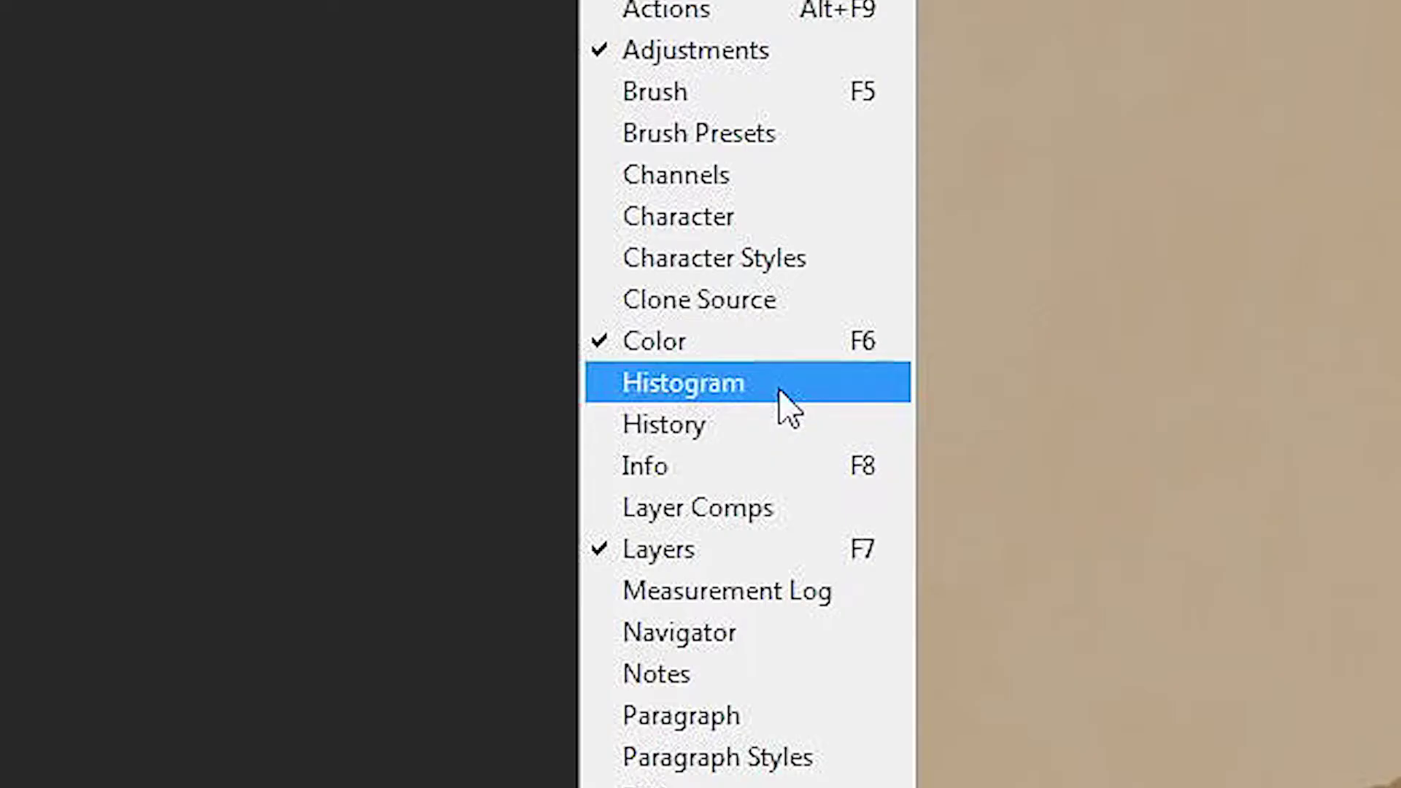
{"action": "left_click", "coordinate": [371, 221]}
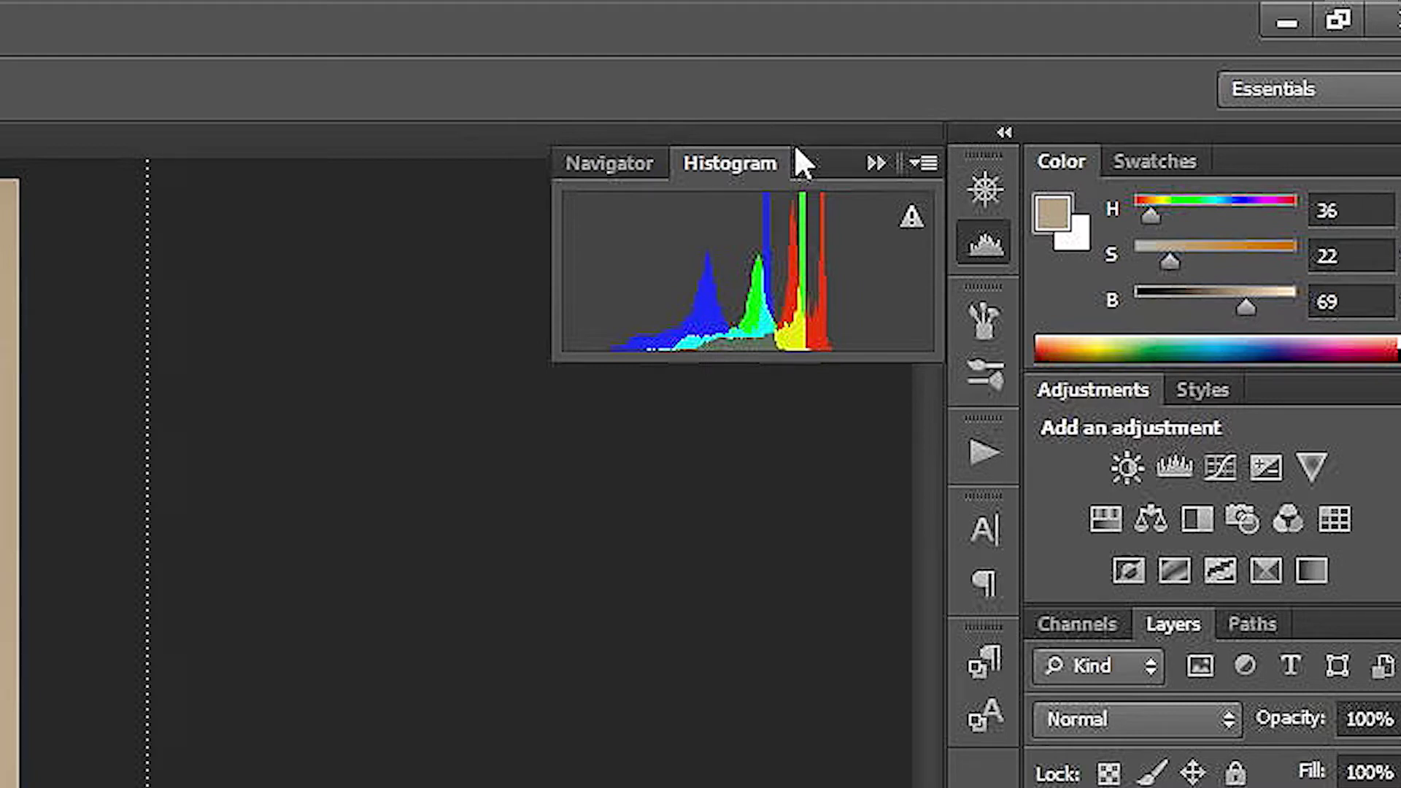
{"action": "left_click", "coordinate": [928, 164]}
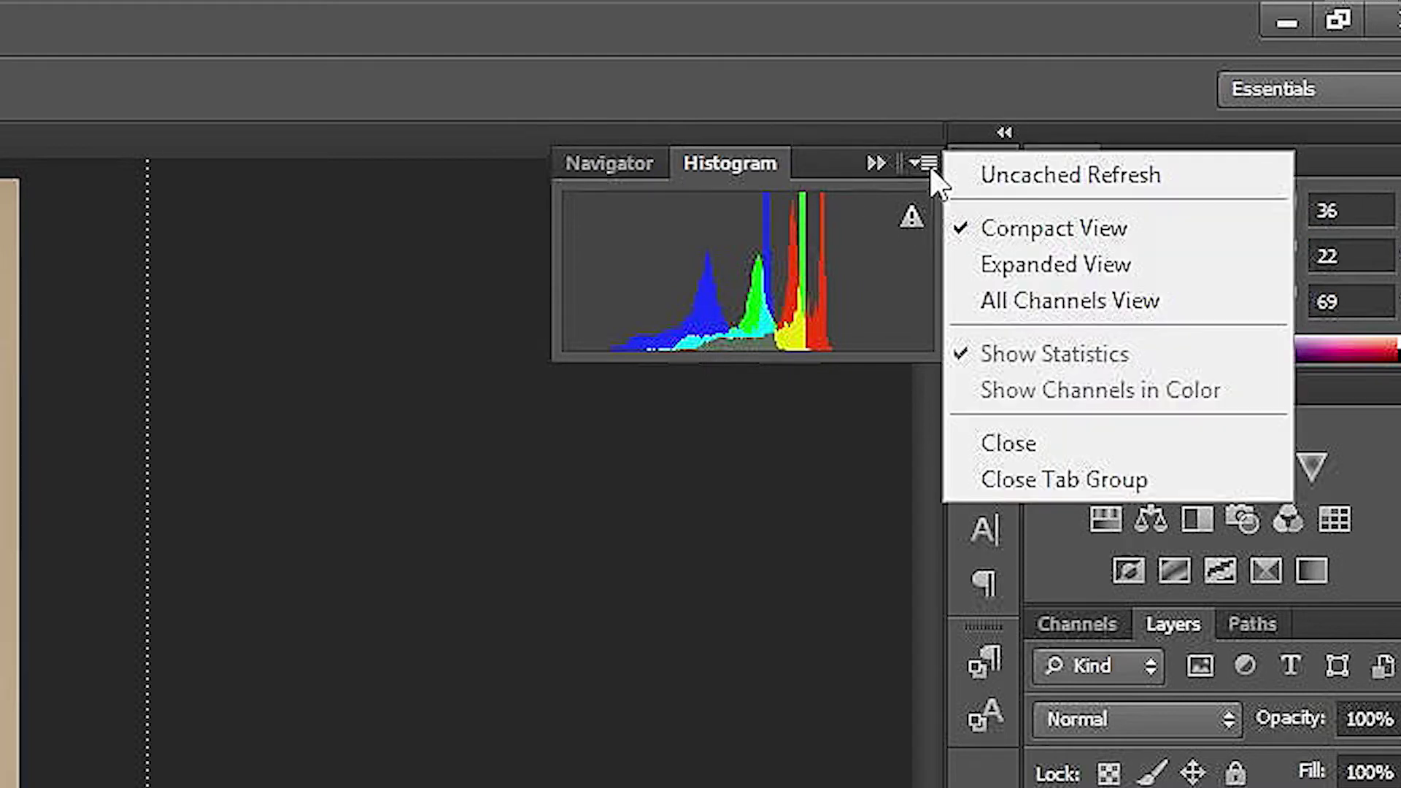
{"action": "left_click", "coordinate": [1071, 263]}
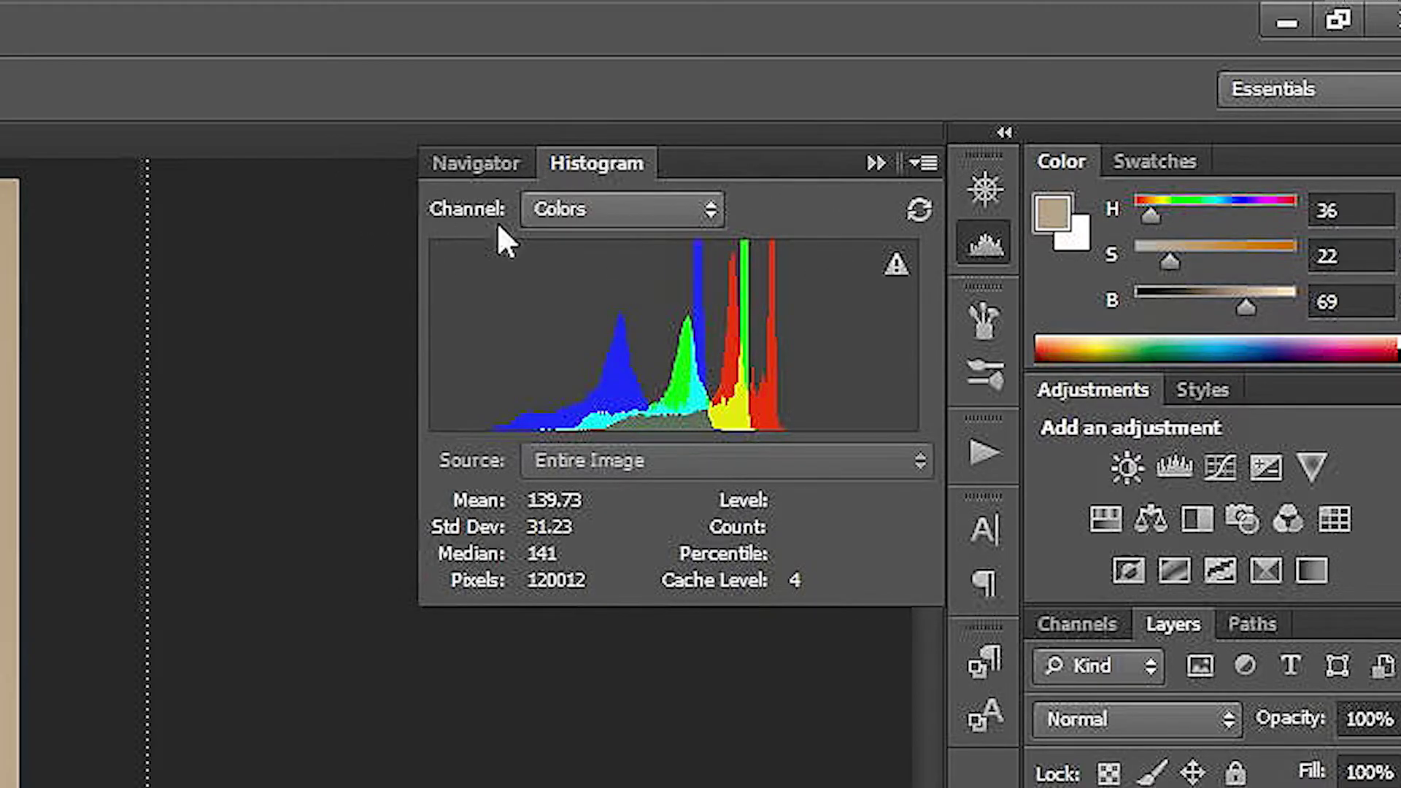
{"action": "left_click", "coordinate": [686, 210]}
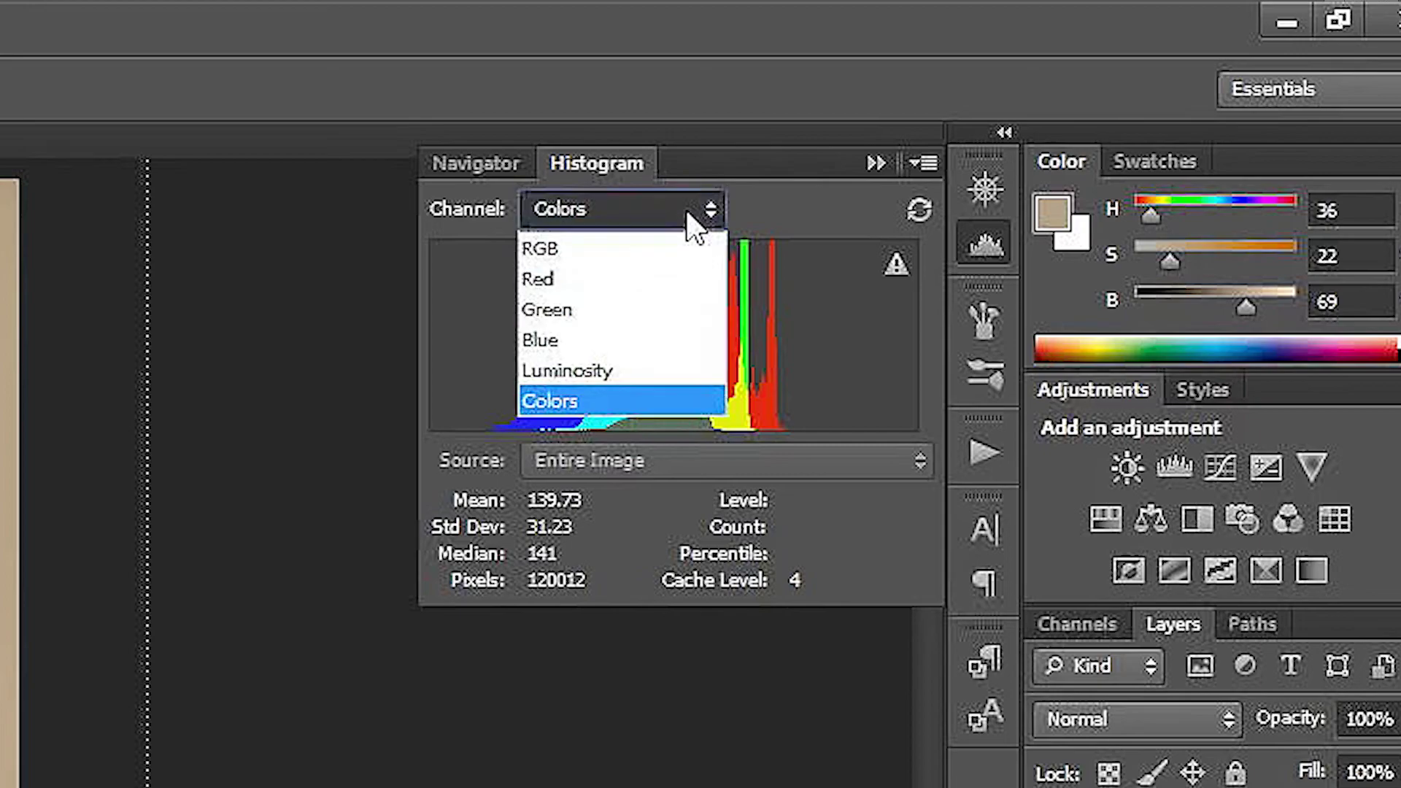
{"action": "left_click", "coordinate": [648, 368]}
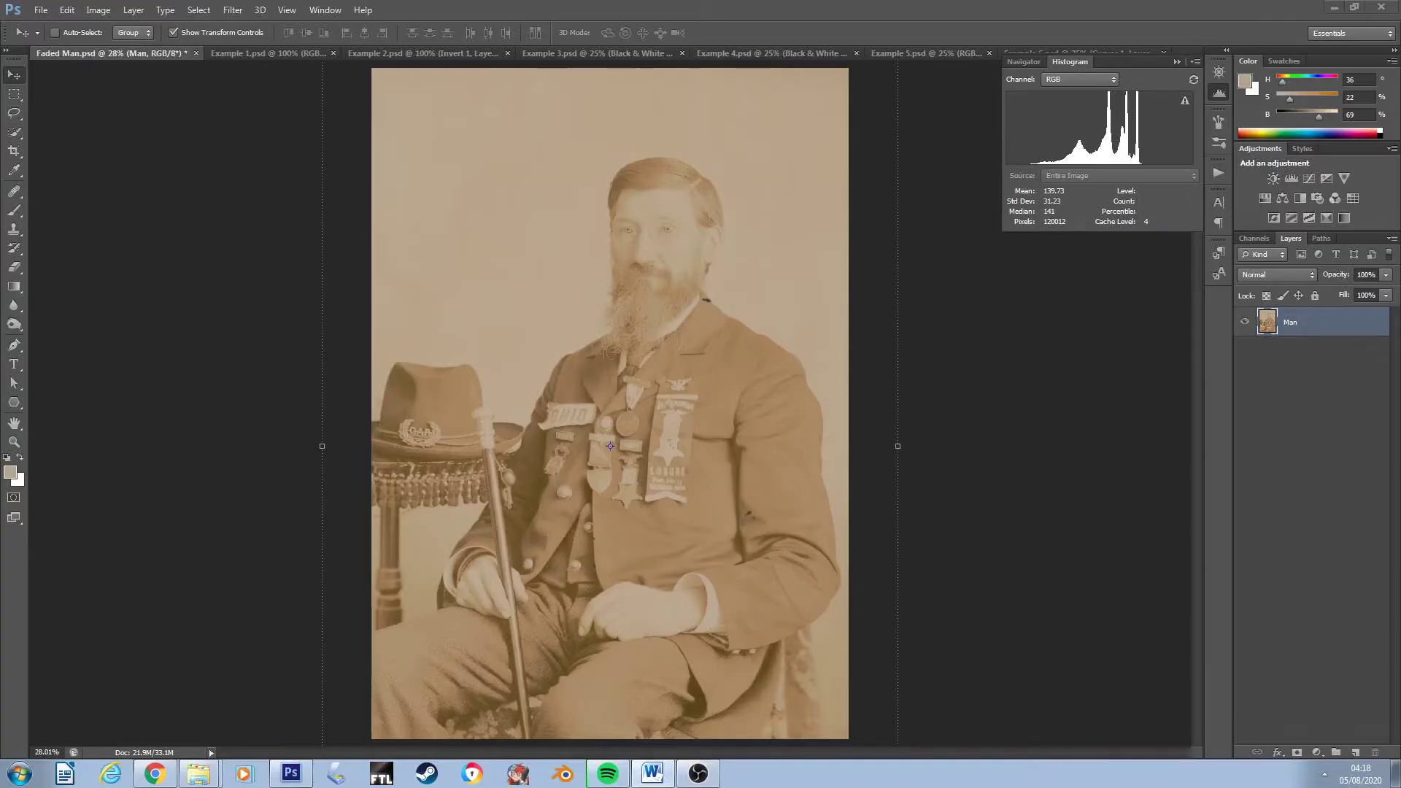
- Bring up Example 3.psd, show its Black & White 1 layer and examine the shadow and highlight areas of the luminosity histogram
{"action": "key", "text": "ctrl+Tab"}
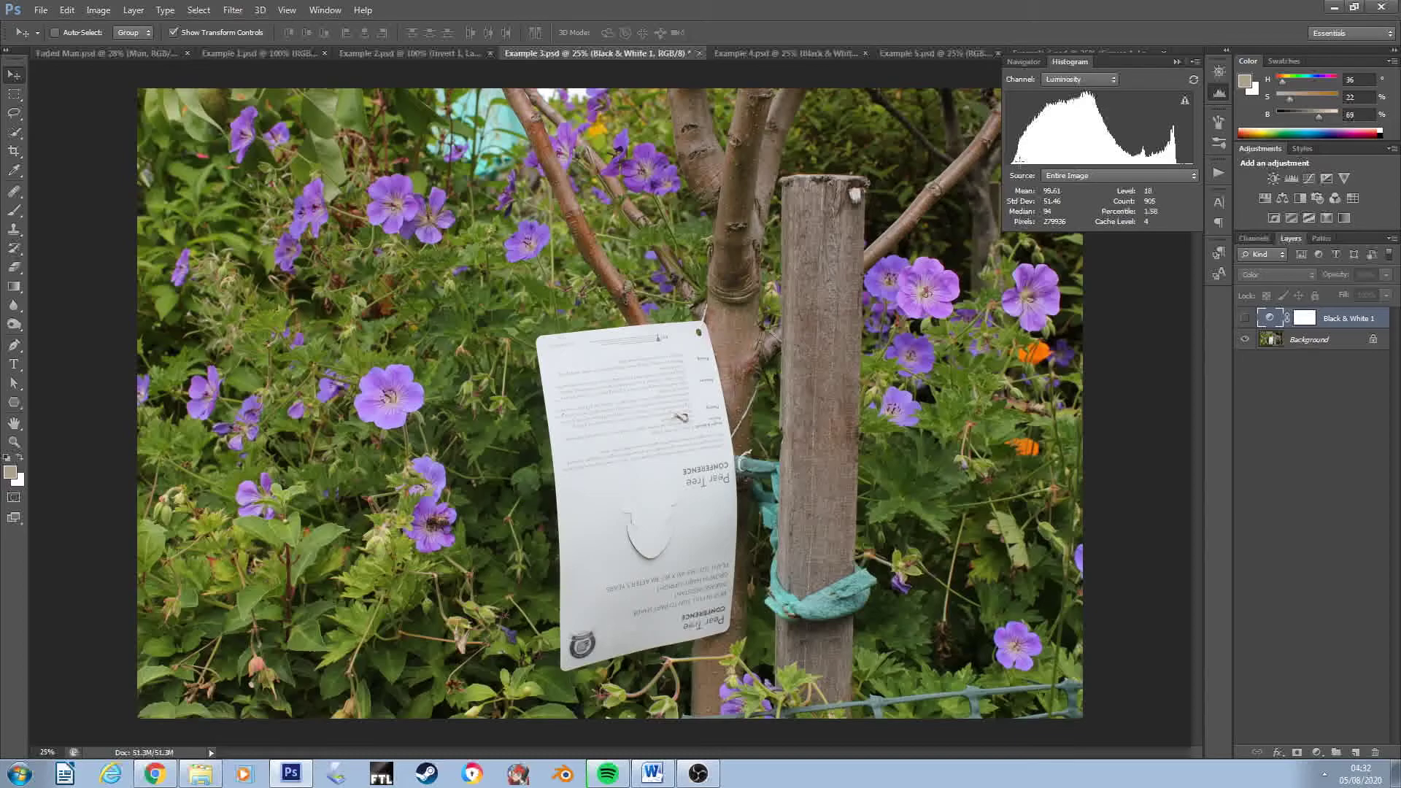
{"action": "mouse_move", "coordinate": [1010, 154]}
{"action": "left_click", "coordinate": [1246, 319]}
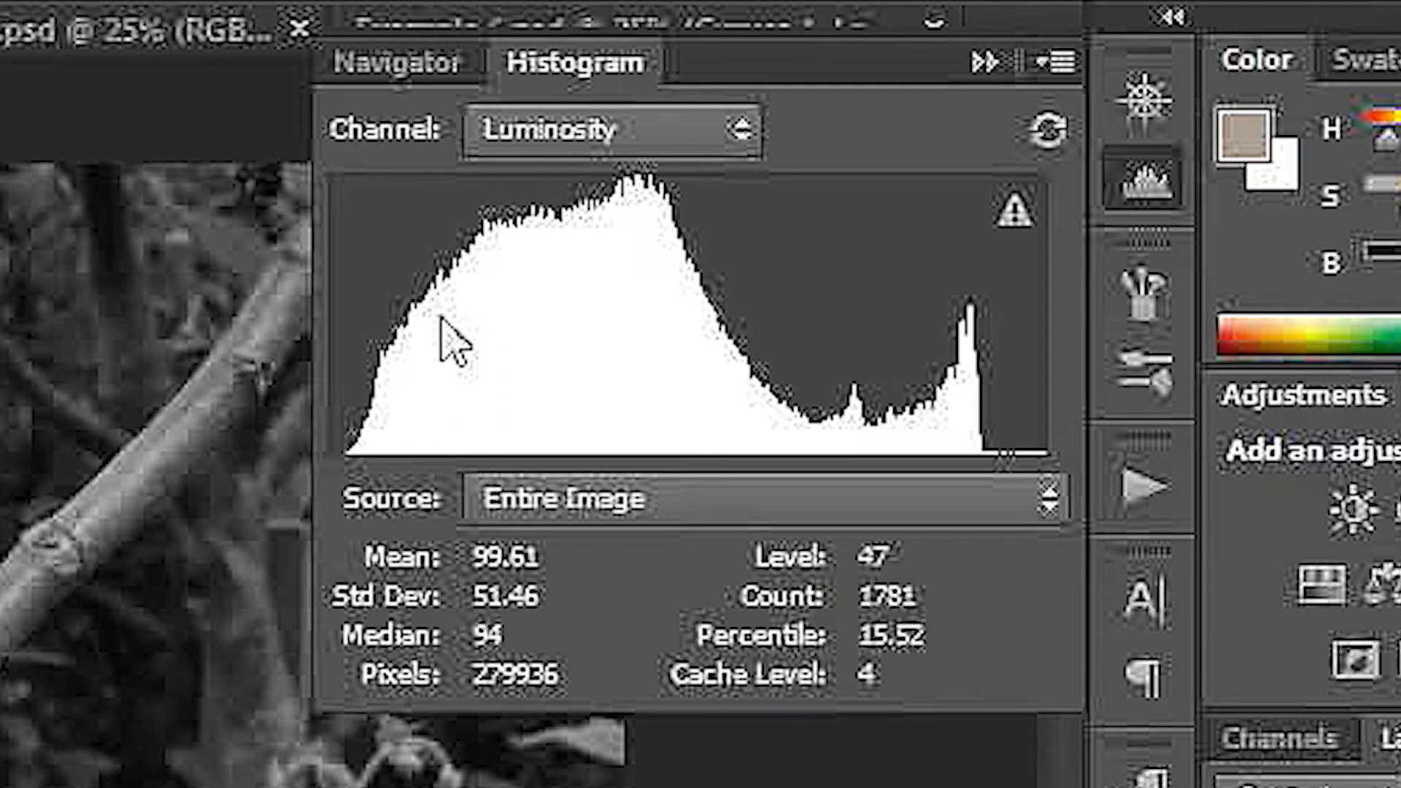
{"action": "mouse_move", "coordinate": [957, 458]}
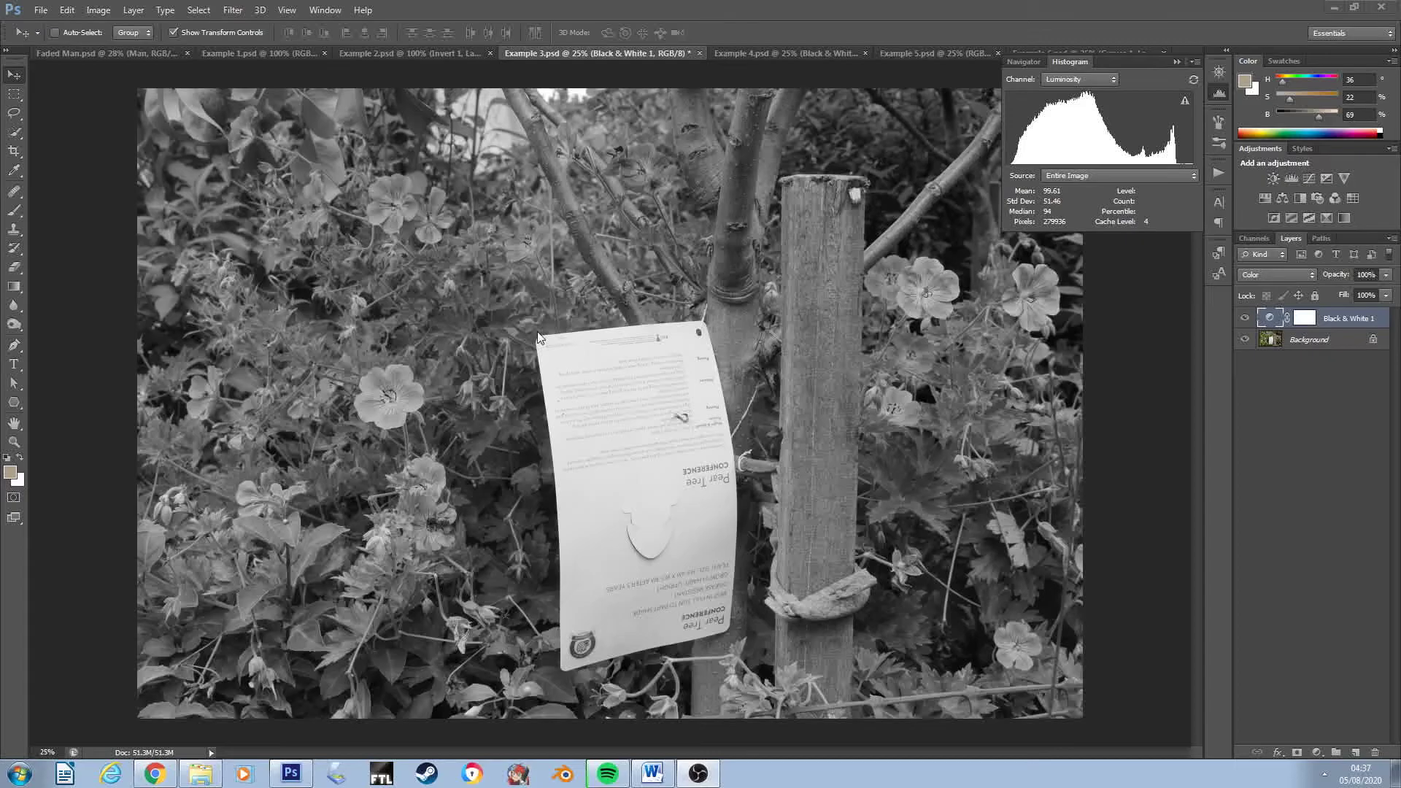
{"action": "mouse_move", "coordinate": [1179, 116]}
- Examine the luminosity histograms of Example 4.psd, with its Black & White 1 layer shown, and of Example 5.psd
{"action": "key", "text": "ctrl+Tab"}
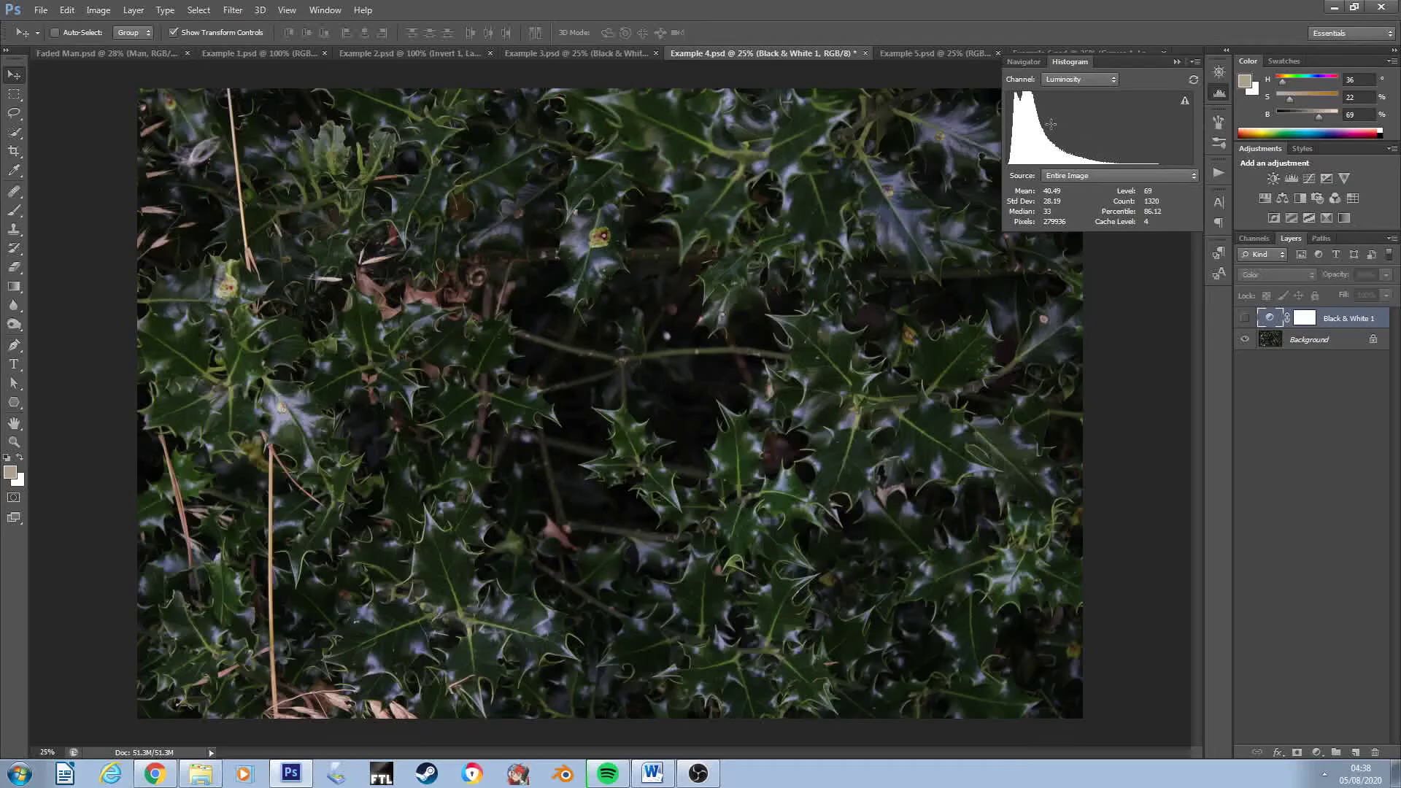
{"action": "left_click", "coordinate": [1246, 321]}
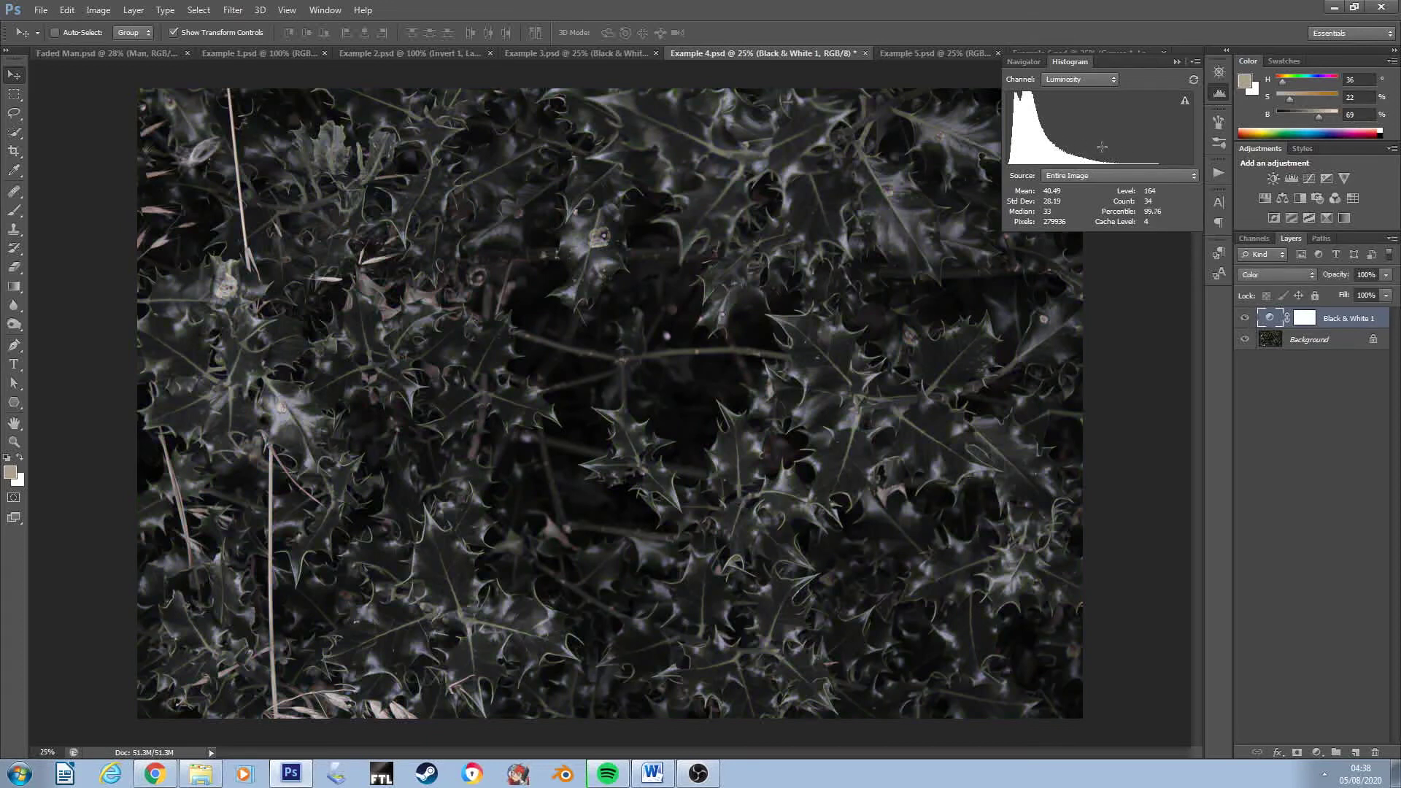
{"action": "key", "text": "ctrl+Tab"}
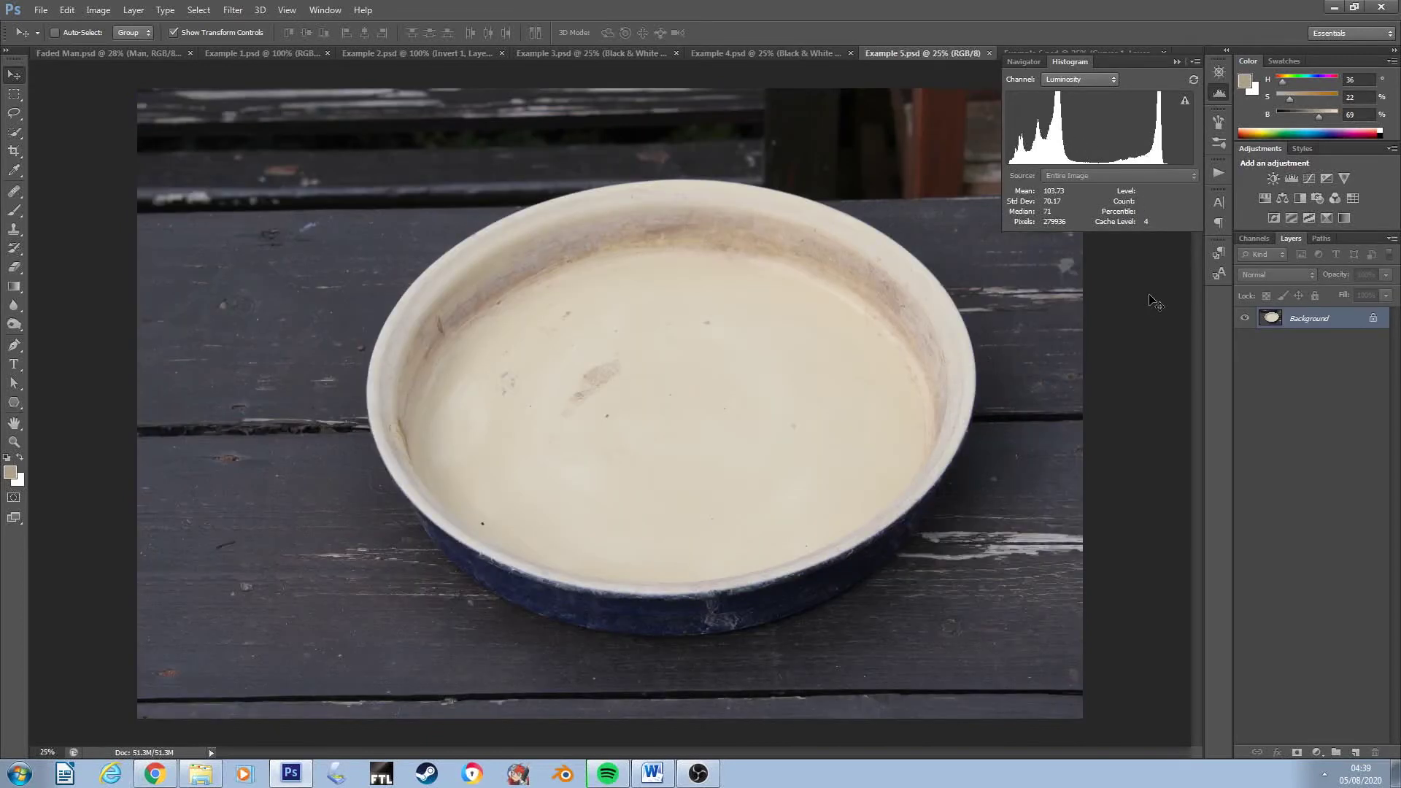
{"action": "mouse_move", "coordinate": [1108, 102]}
- Compare the histograms of Example 5.psd and Example 6.psd, toggling the Curves 1 layer in Example 6.psd
{"action": "key", "text": "ctrl+Tab"}
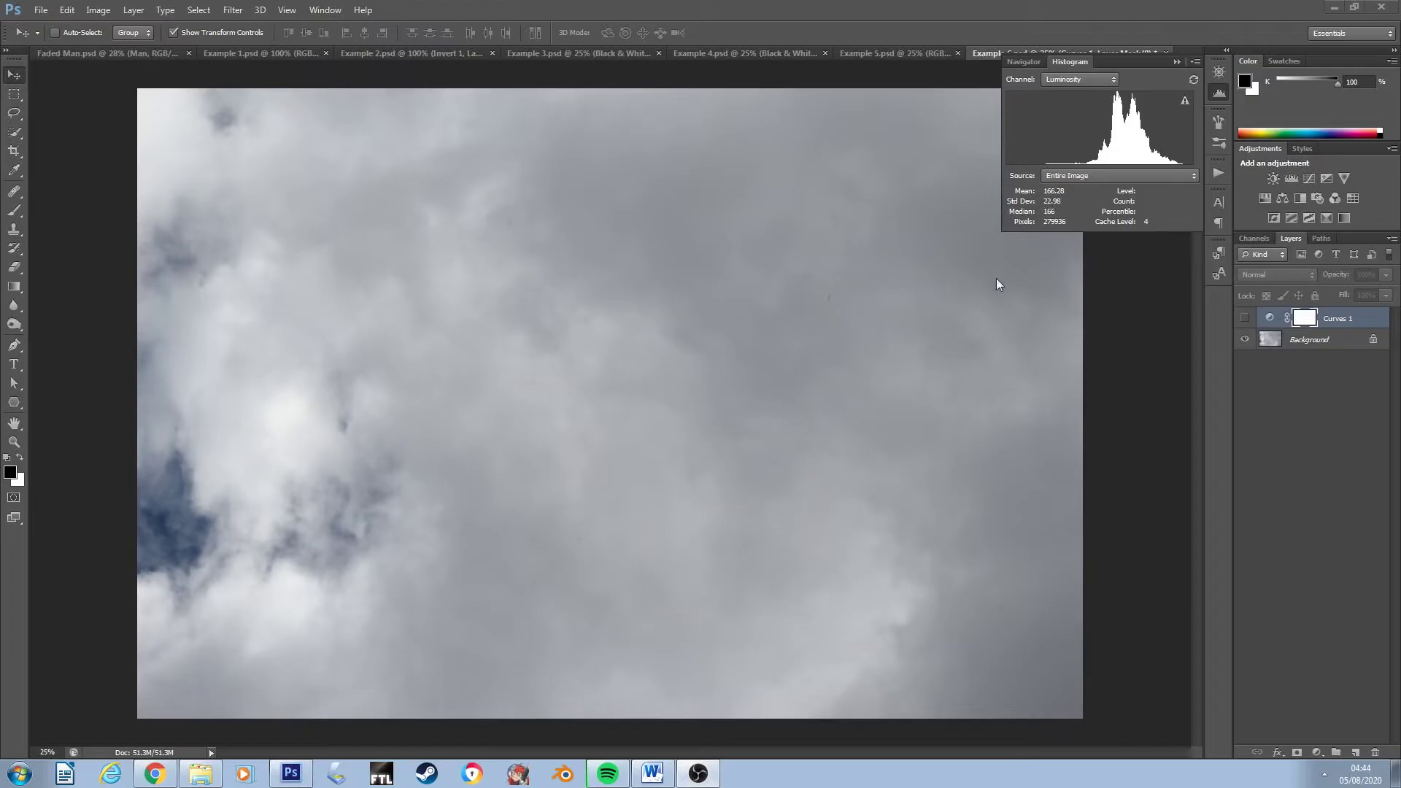
{"action": "left_click", "coordinate": [913, 55]}
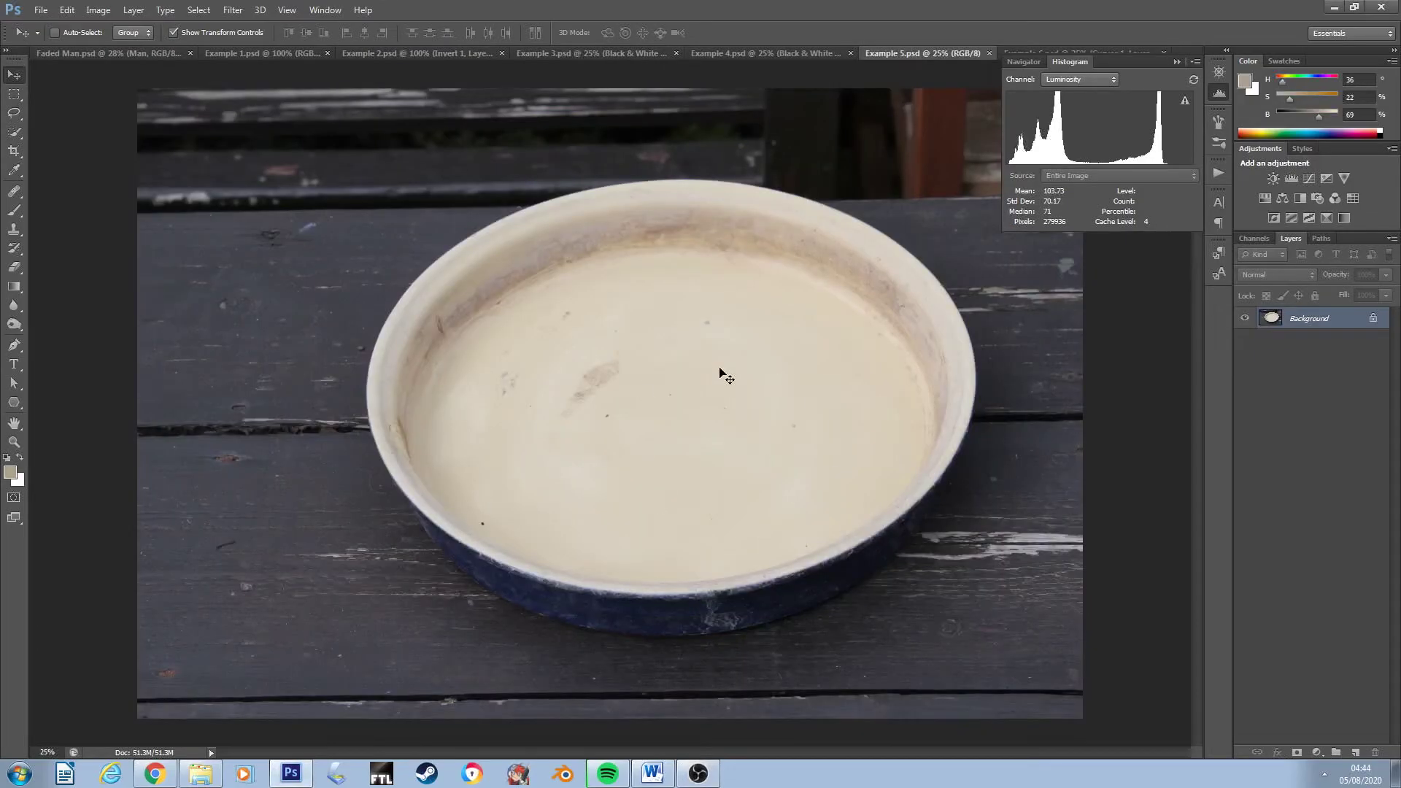
{"action": "left_click", "coordinate": [1035, 50]}
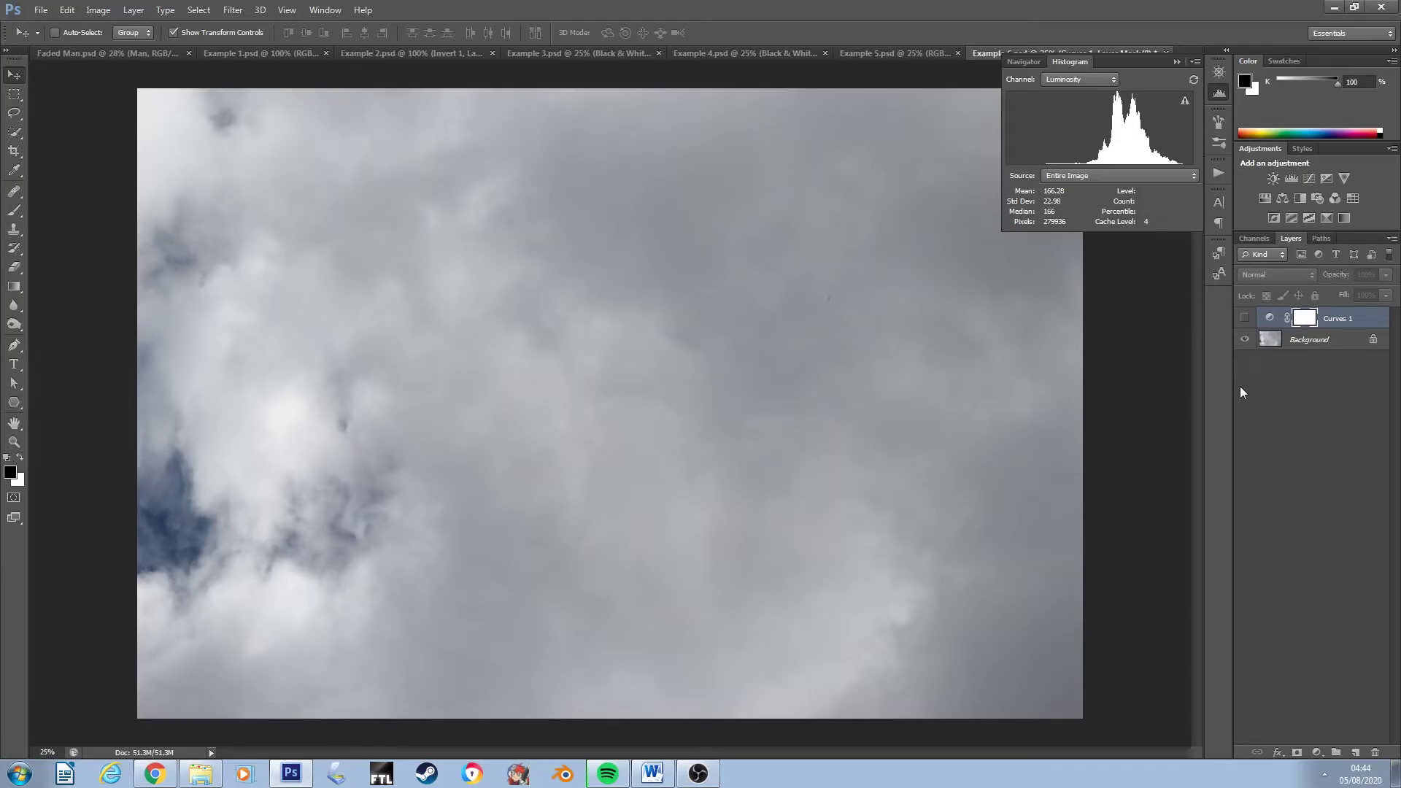
{"action": "left_click", "coordinate": [1259, 387]}
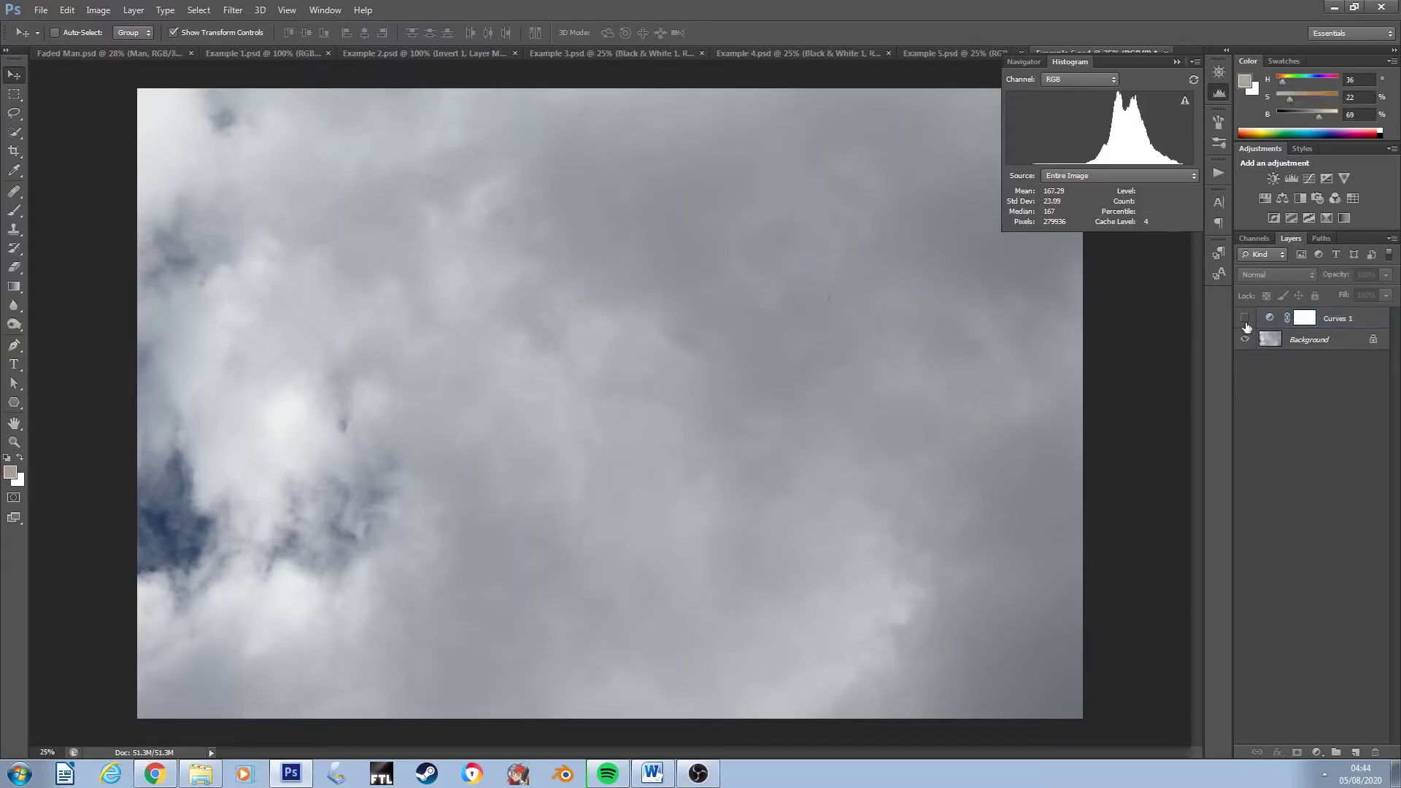
{"action": "left_click", "coordinate": [1245, 322]}
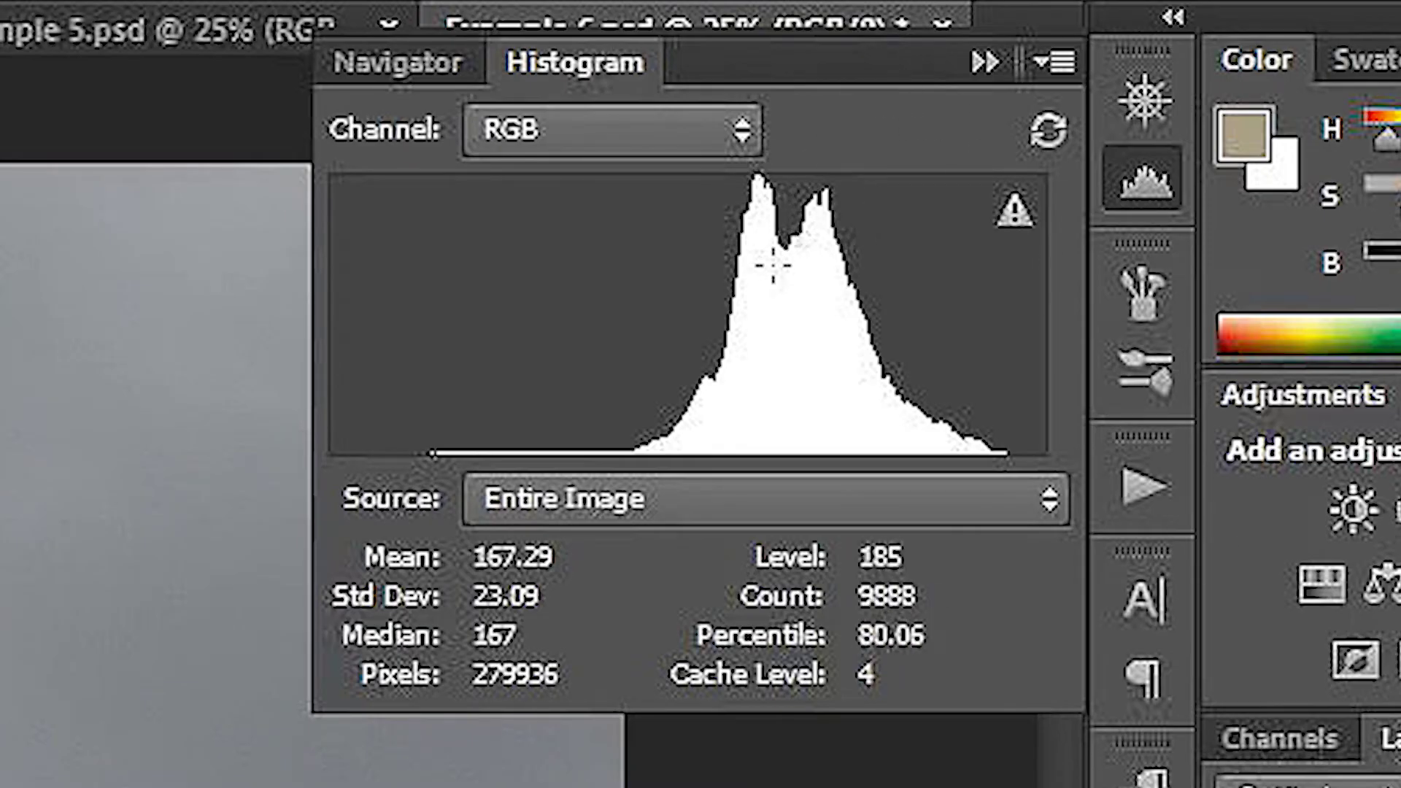
{"action": "key", "text": "ctrl+z"}
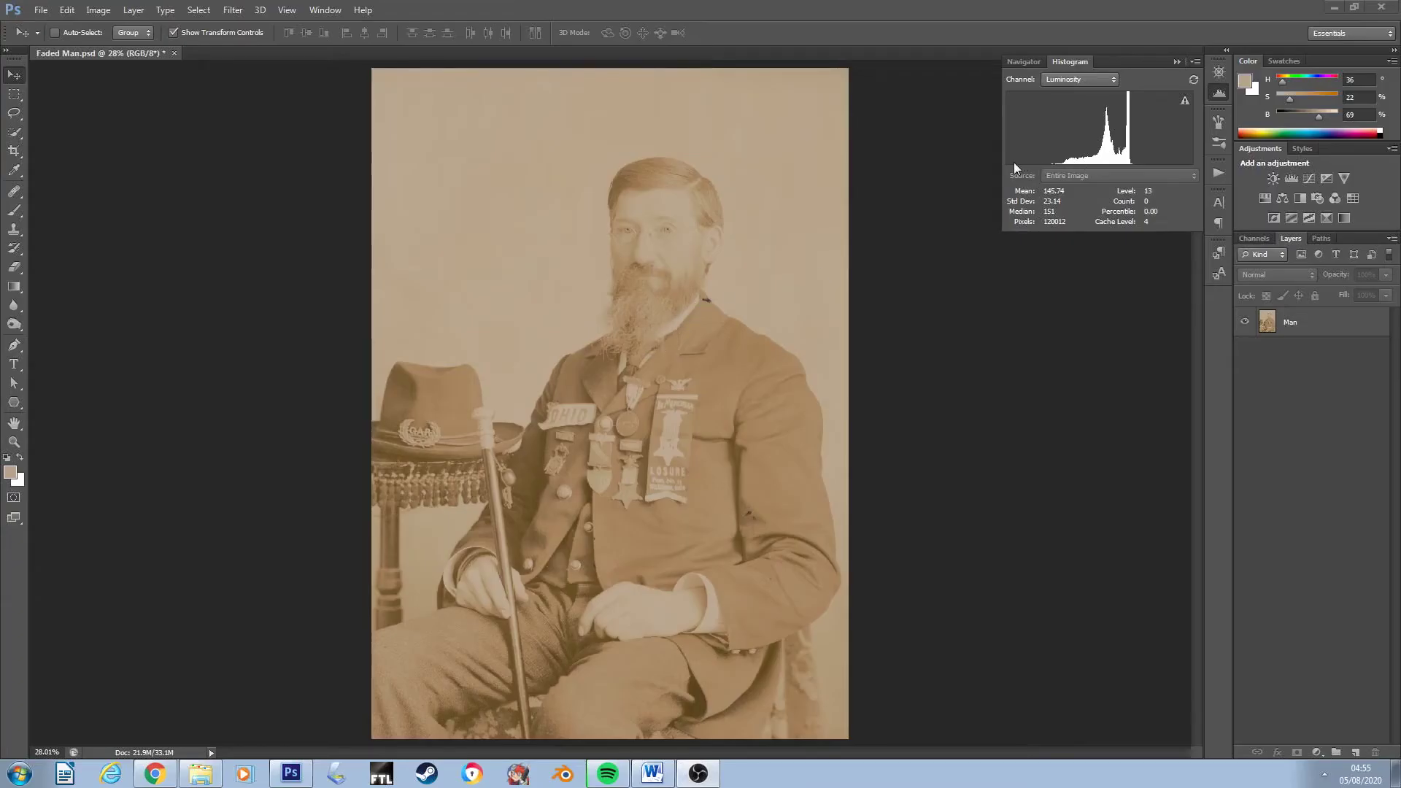
- Examine both ends of the Faded Man.psd luminosity histogram and refresh it with uncached data
{"action": "mouse_move", "coordinate": [1142, 164]}
{"action": "mouse_move", "coordinate": [1191, 119]}
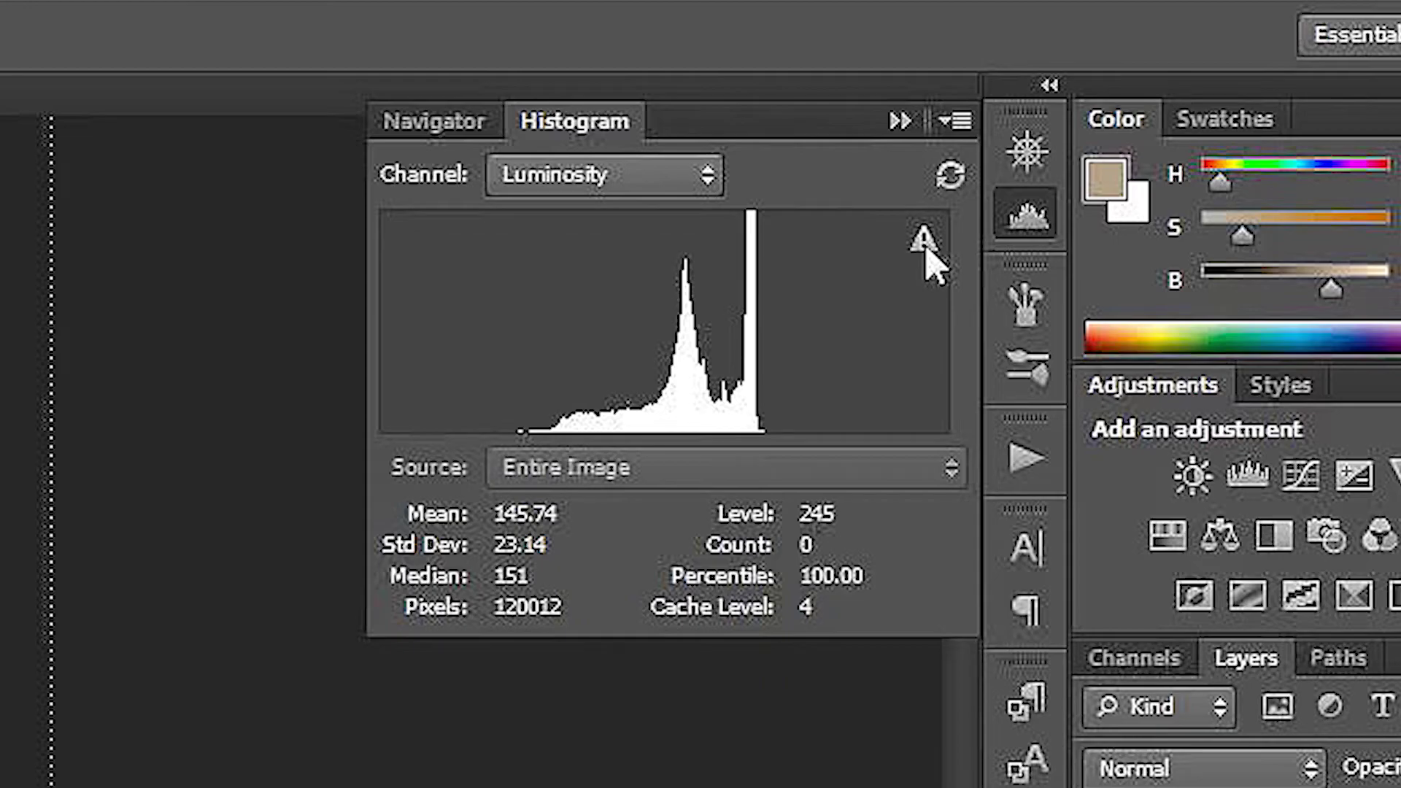
{"action": "left_click", "coordinate": [925, 249]}
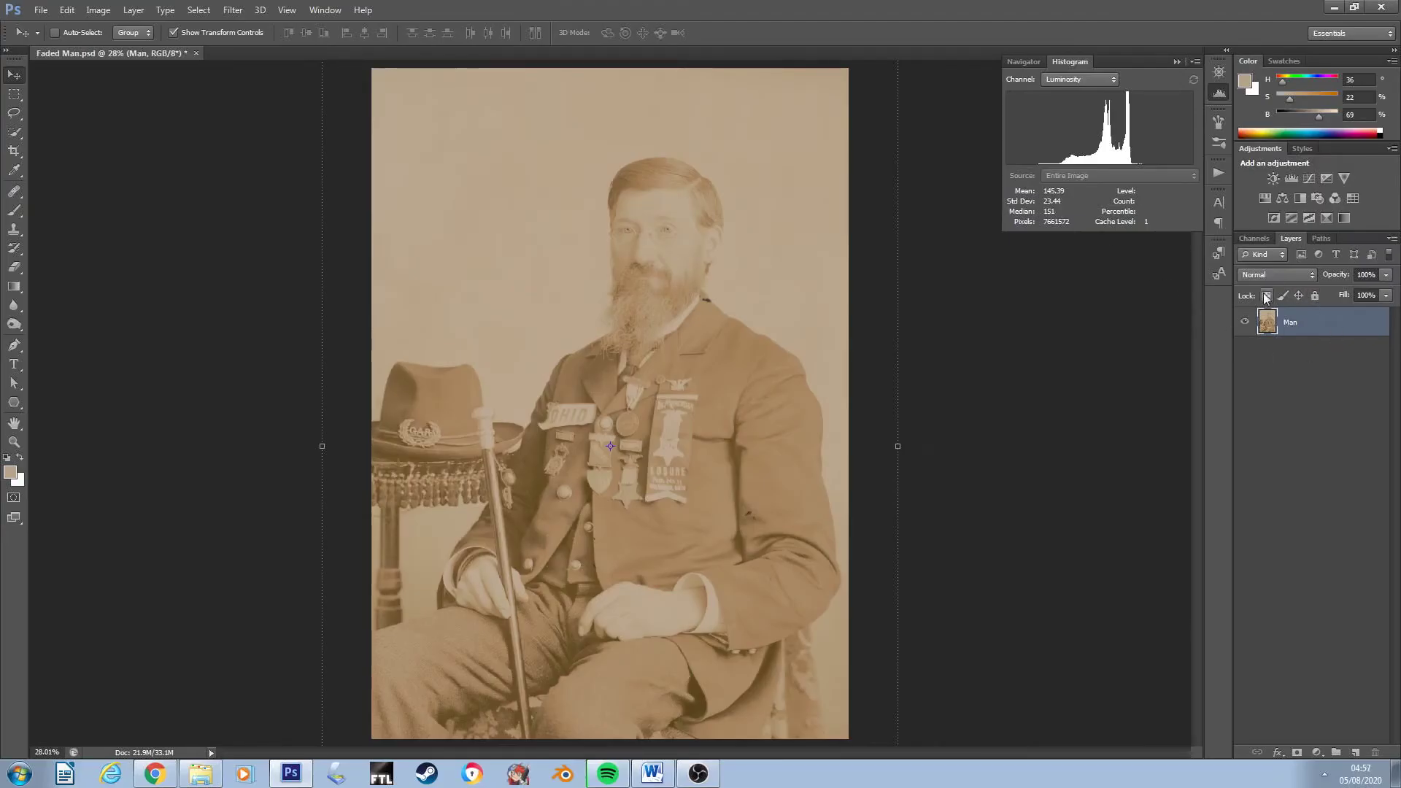
{"action": "mouse_move", "coordinate": [1189, 115]}
- Add a Curves adjustment layer above the Man layer and set its blend mode to Luminosity
{"action": "left_click", "coordinate": [1270, 405]}
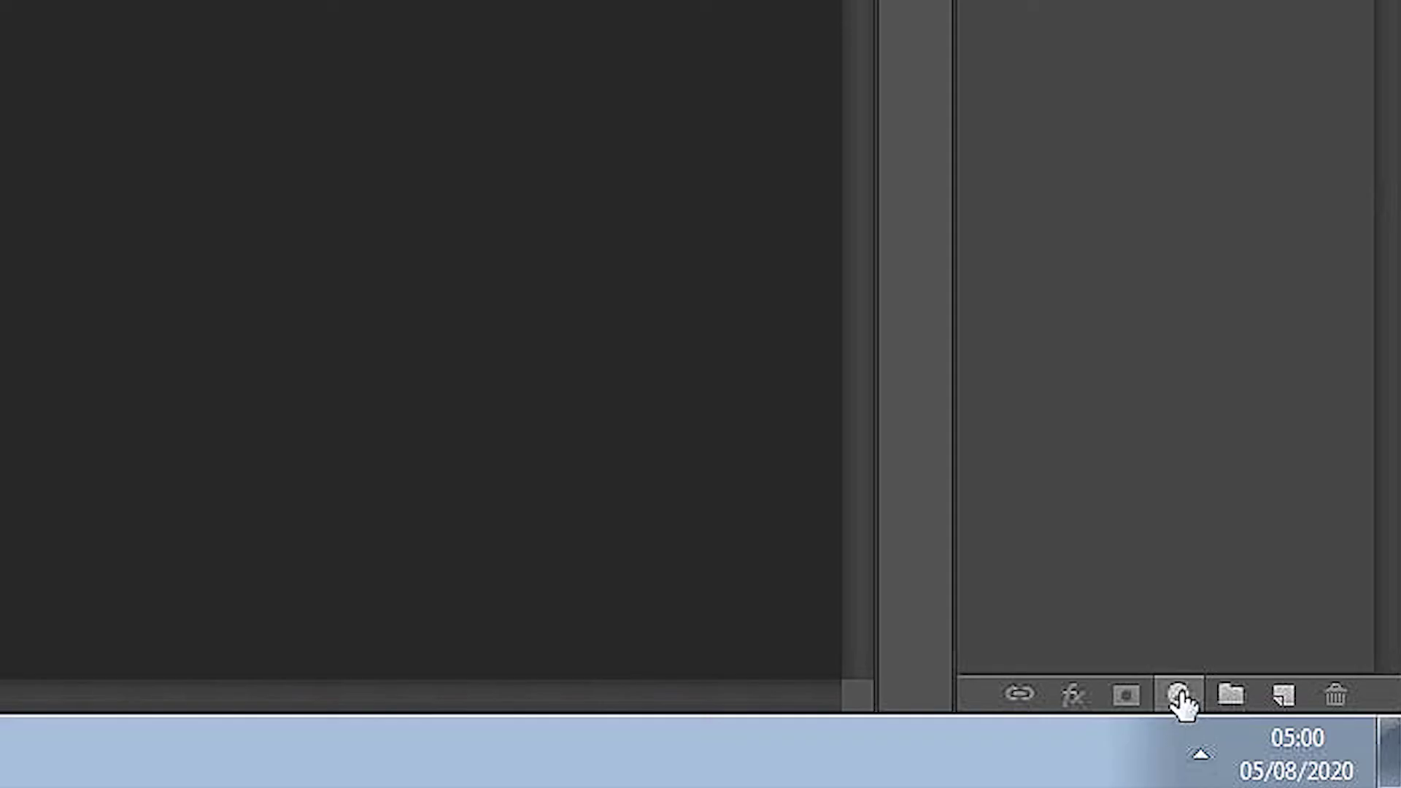
{"action": "left_click", "coordinate": [1180, 695]}
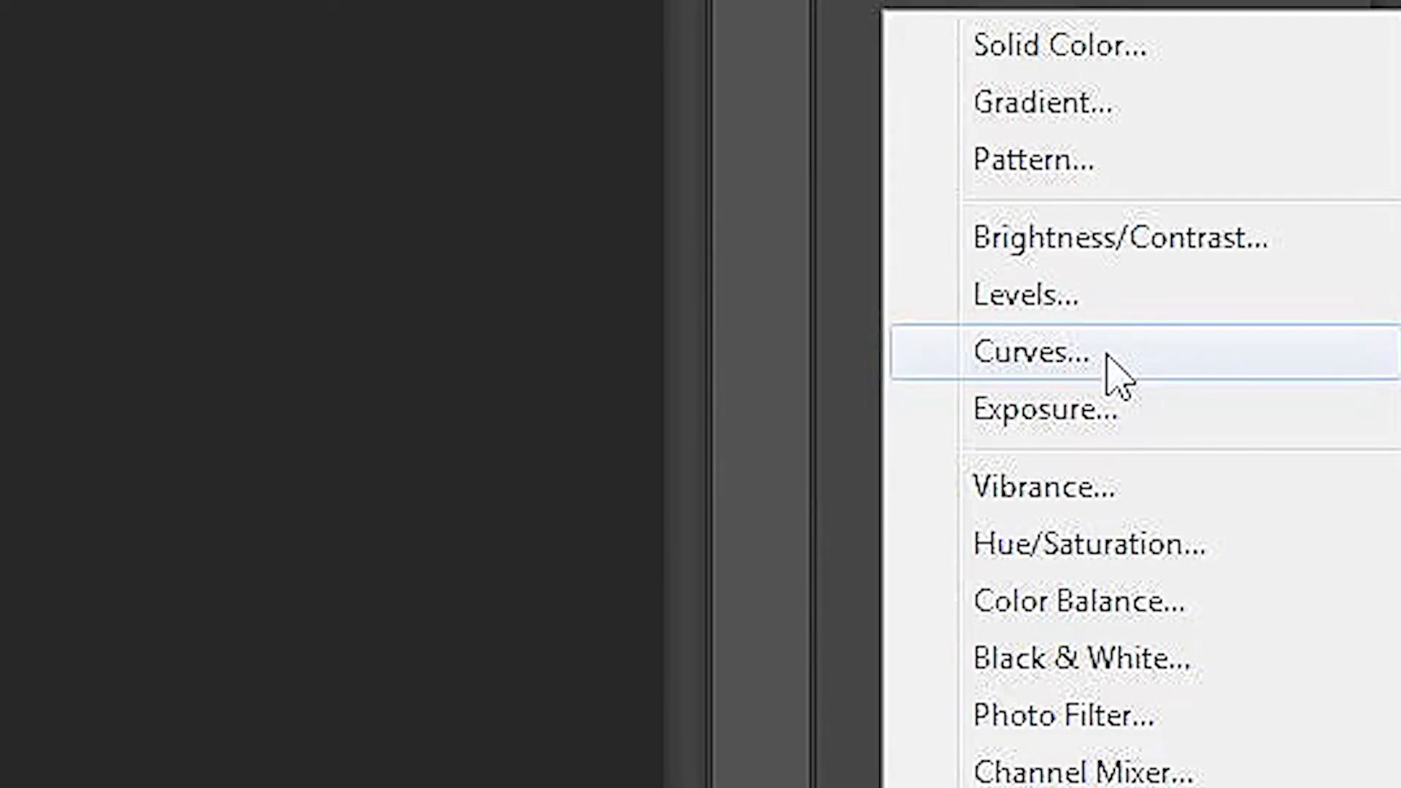
{"action": "left_click", "coordinate": [1086, 365]}
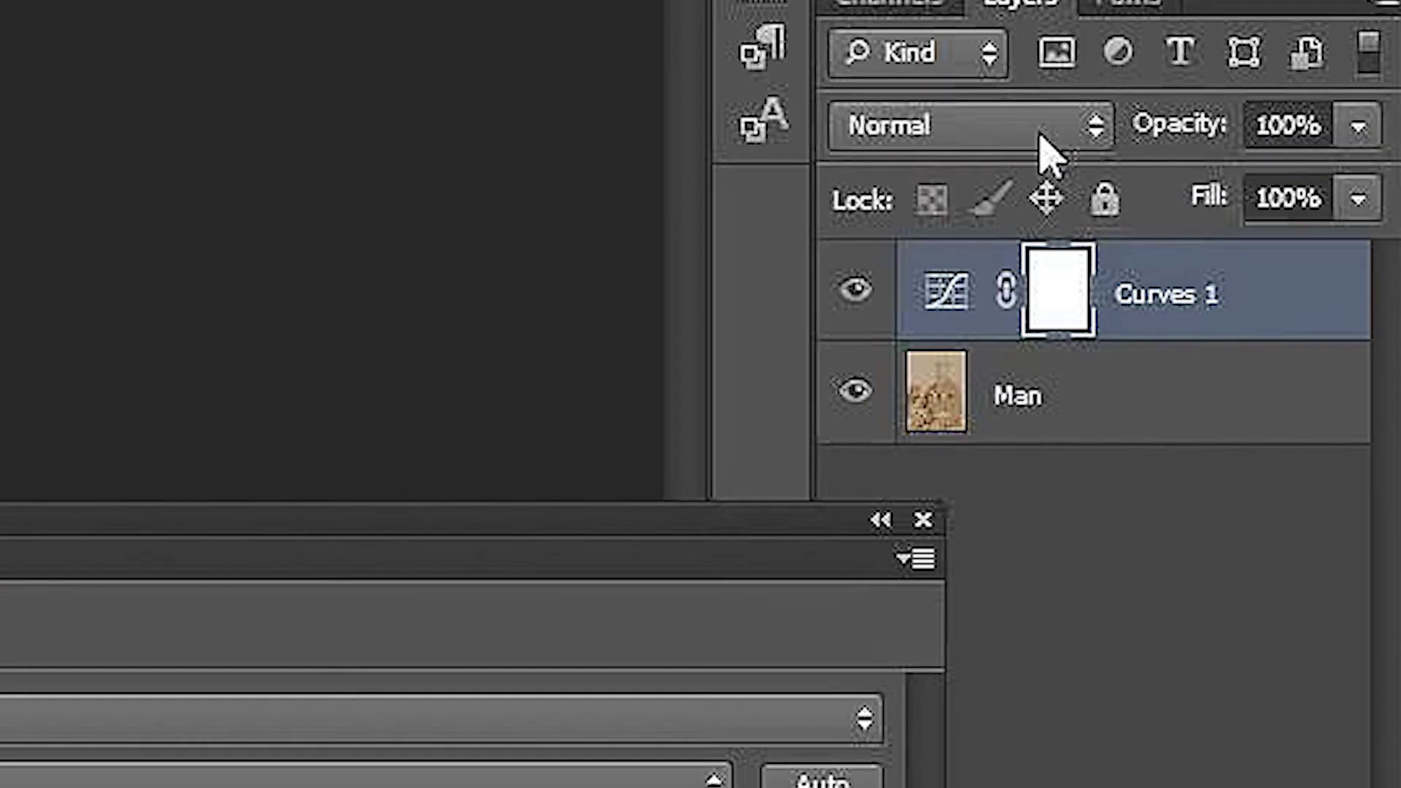
{"action": "left_click", "coordinate": [1025, 135]}
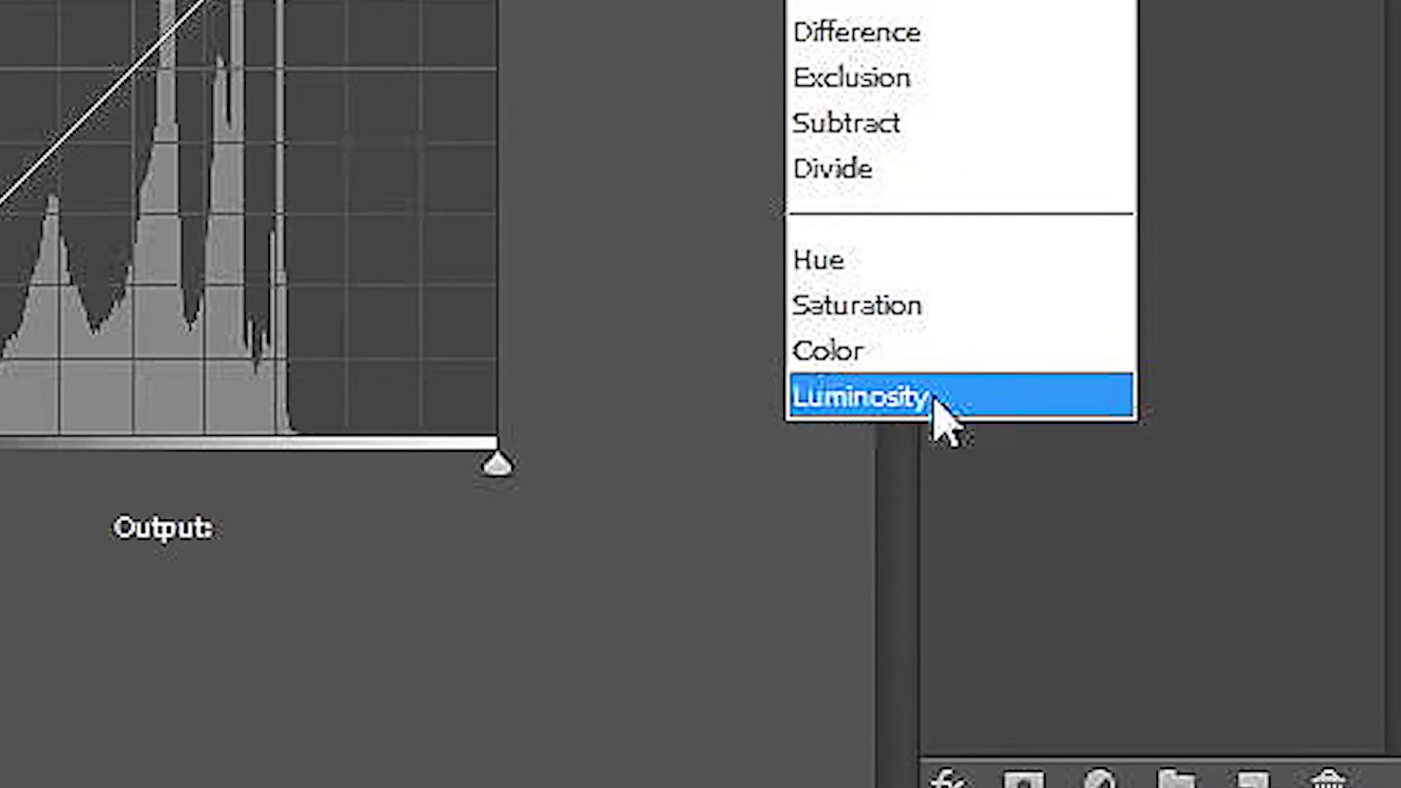
{"action": "left_click", "coordinate": [935, 398]}
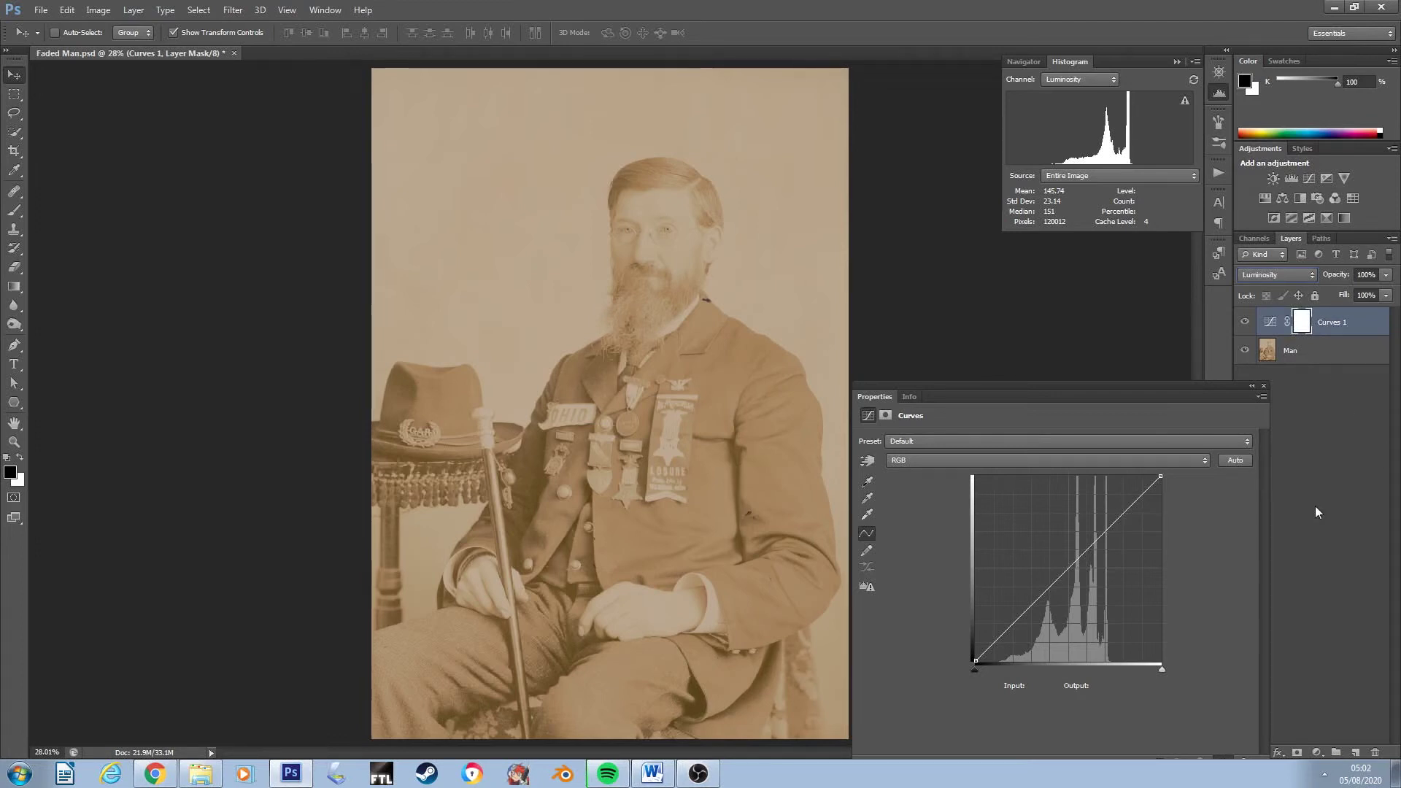
{"action": "left_click", "coordinate": [1297, 277]}
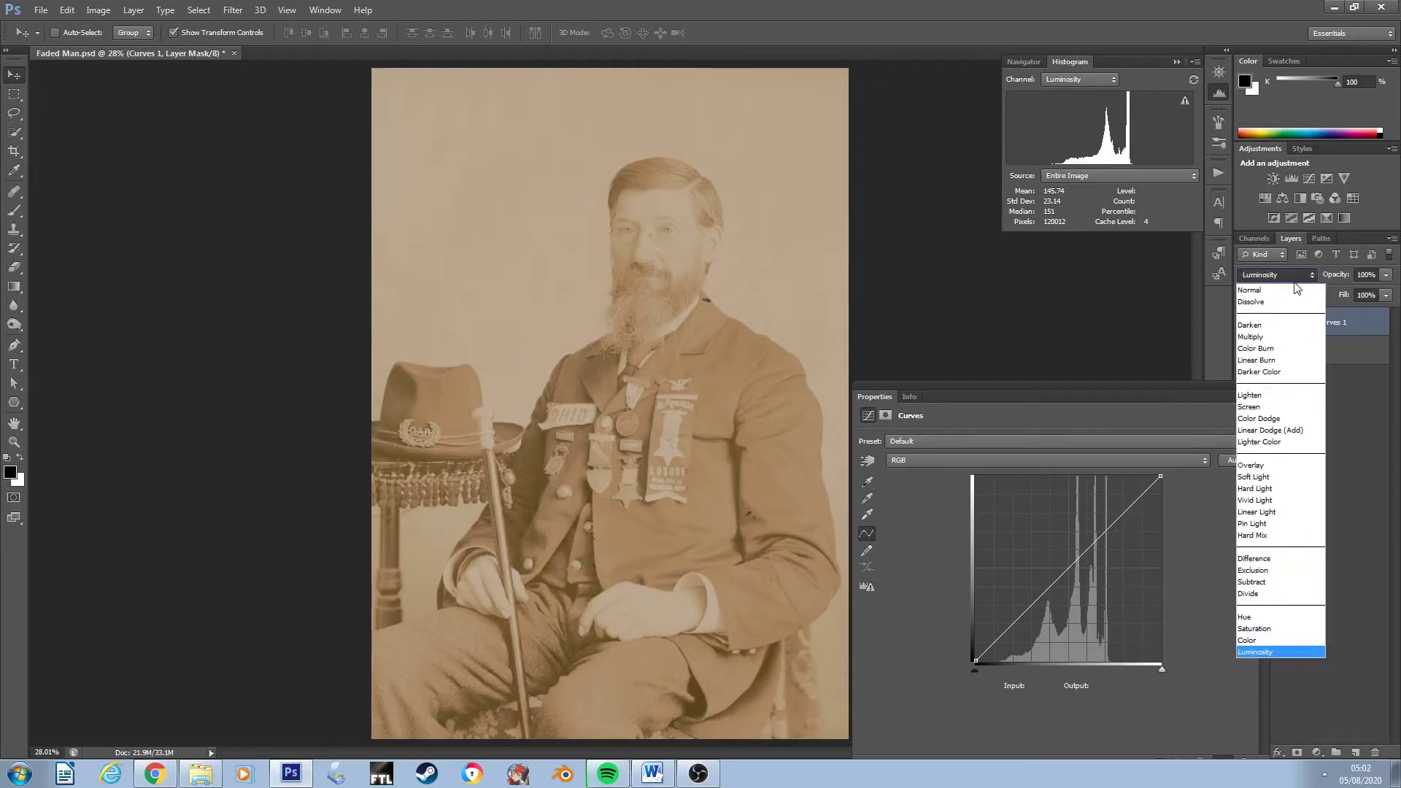
{"action": "left_click", "coordinate": [1277, 650]}
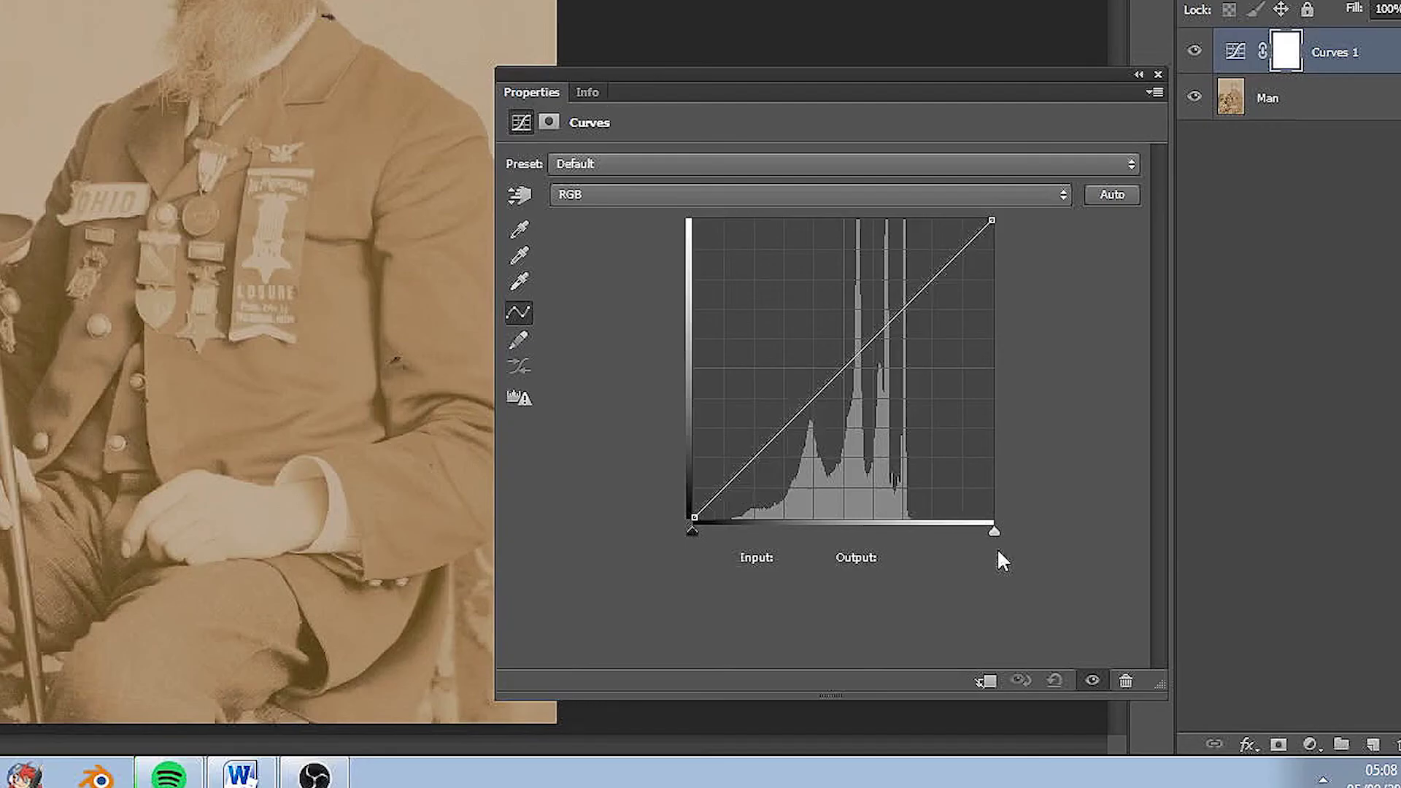
- Set the RGB curve's white point input to 191 and its black point input to 28
{"action": "left_click_drag", "start_coordinate": [995, 530], "coordinate": [918, 535]}
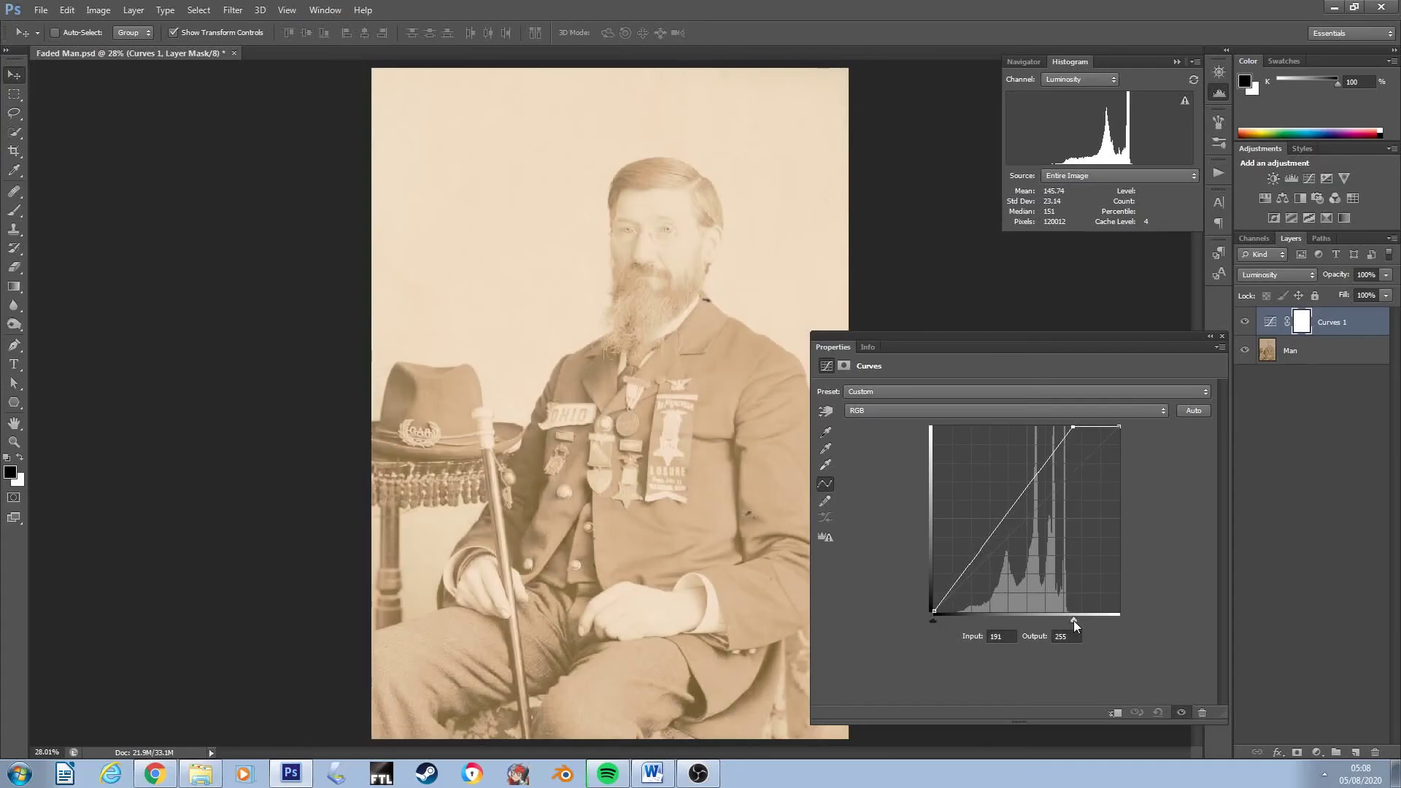
{"action": "left_click_drag", "start_coordinate": [1074, 621], "coordinate": [1075, 620]}
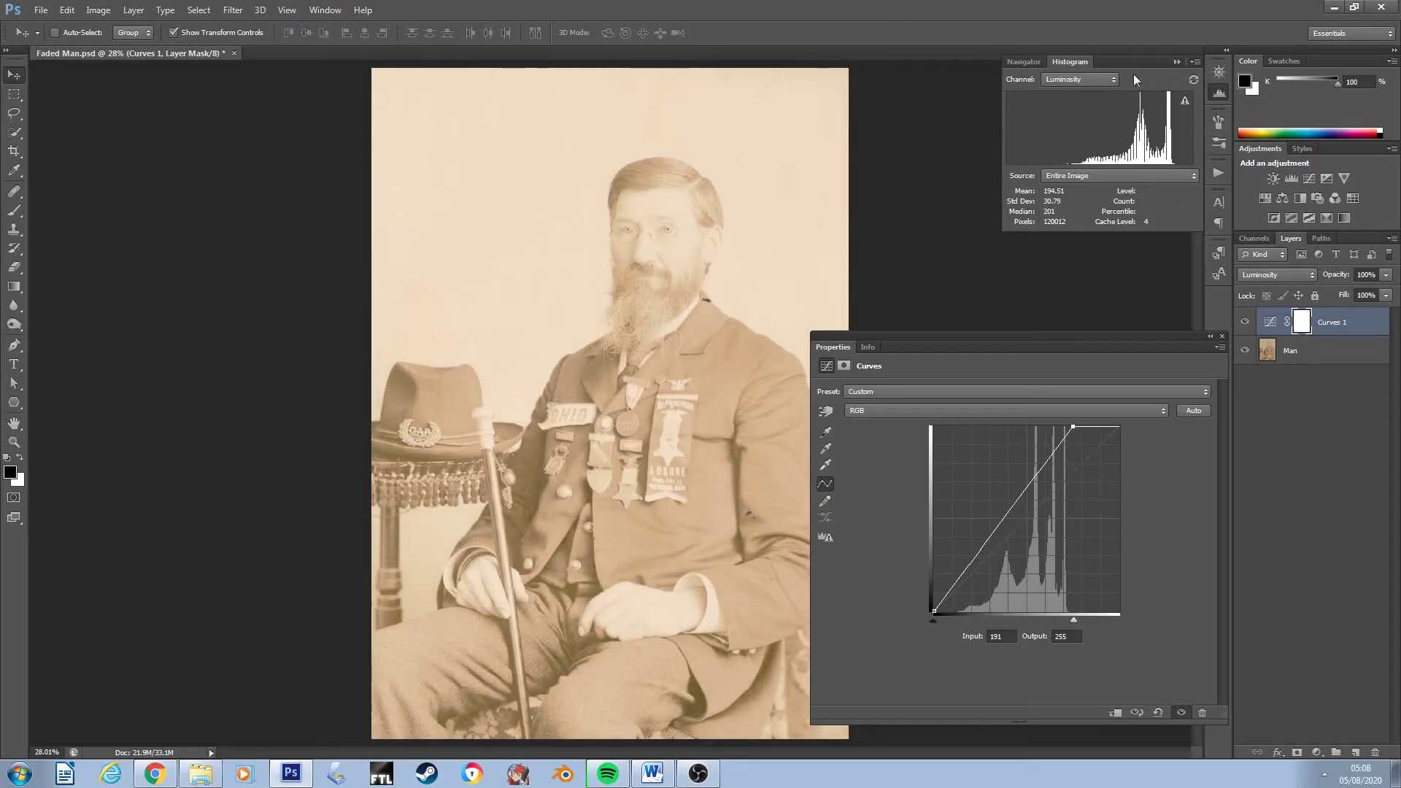
{"action": "left_click_drag", "start_coordinate": [933, 620], "coordinate": [942, 624]}
{"action": "left_click_drag", "start_coordinate": [707, 541], "coordinate": [720, 546]}
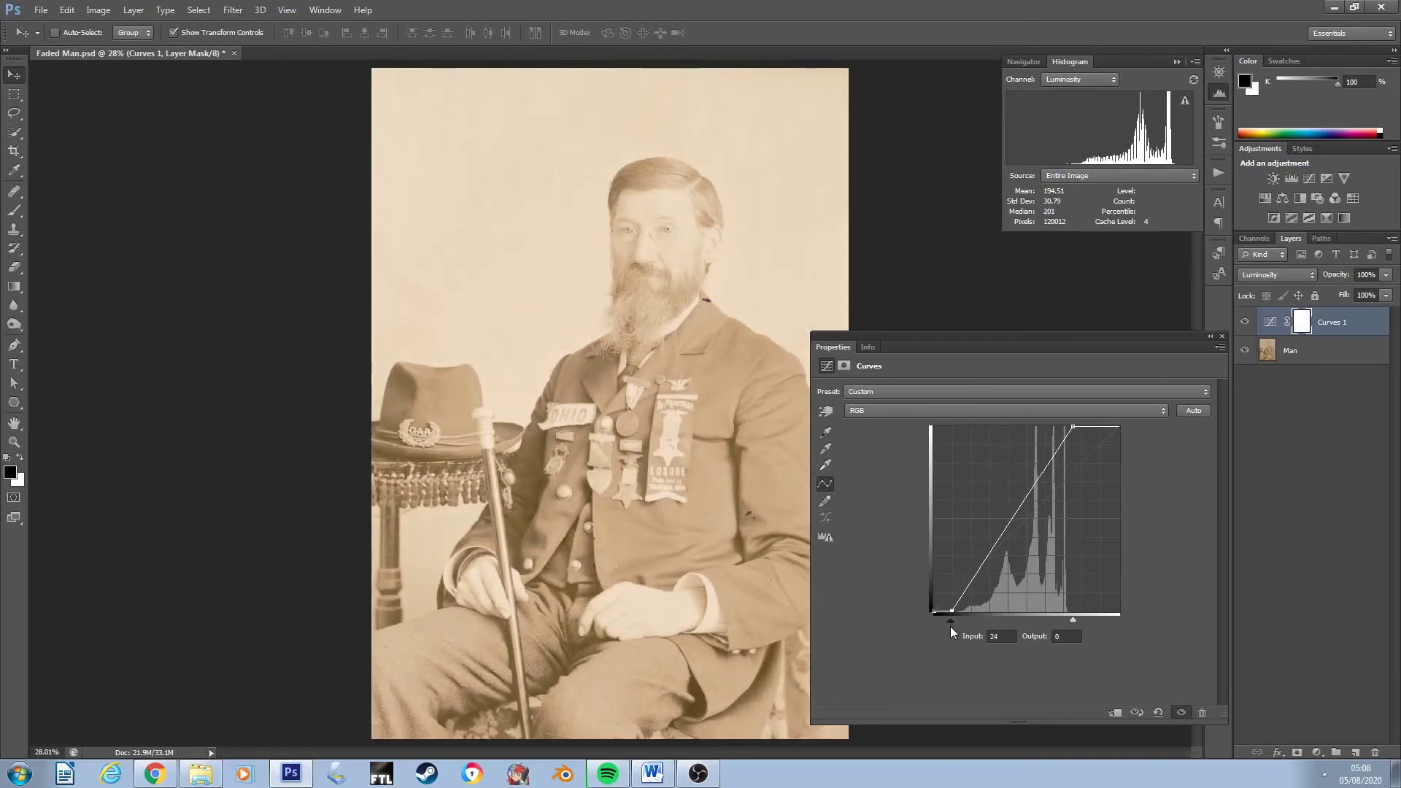
{"action": "left_click_drag", "start_coordinate": [950, 626], "coordinate": [953, 627]}
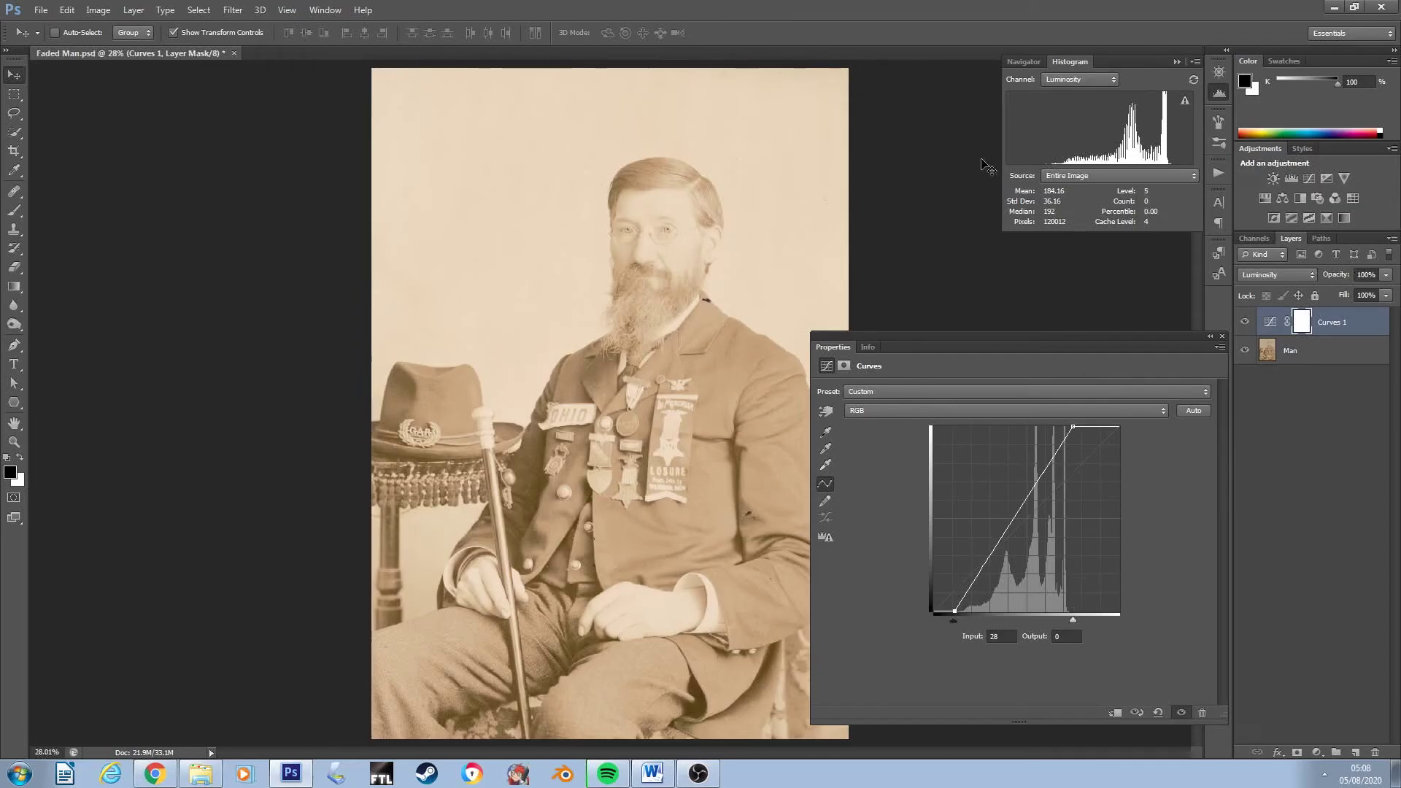
- Compare the photo before and after by toggling the Curves 1 layer's visibility, and reselect that layer
{"action": "left_click", "coordinate": [1298, 377]}
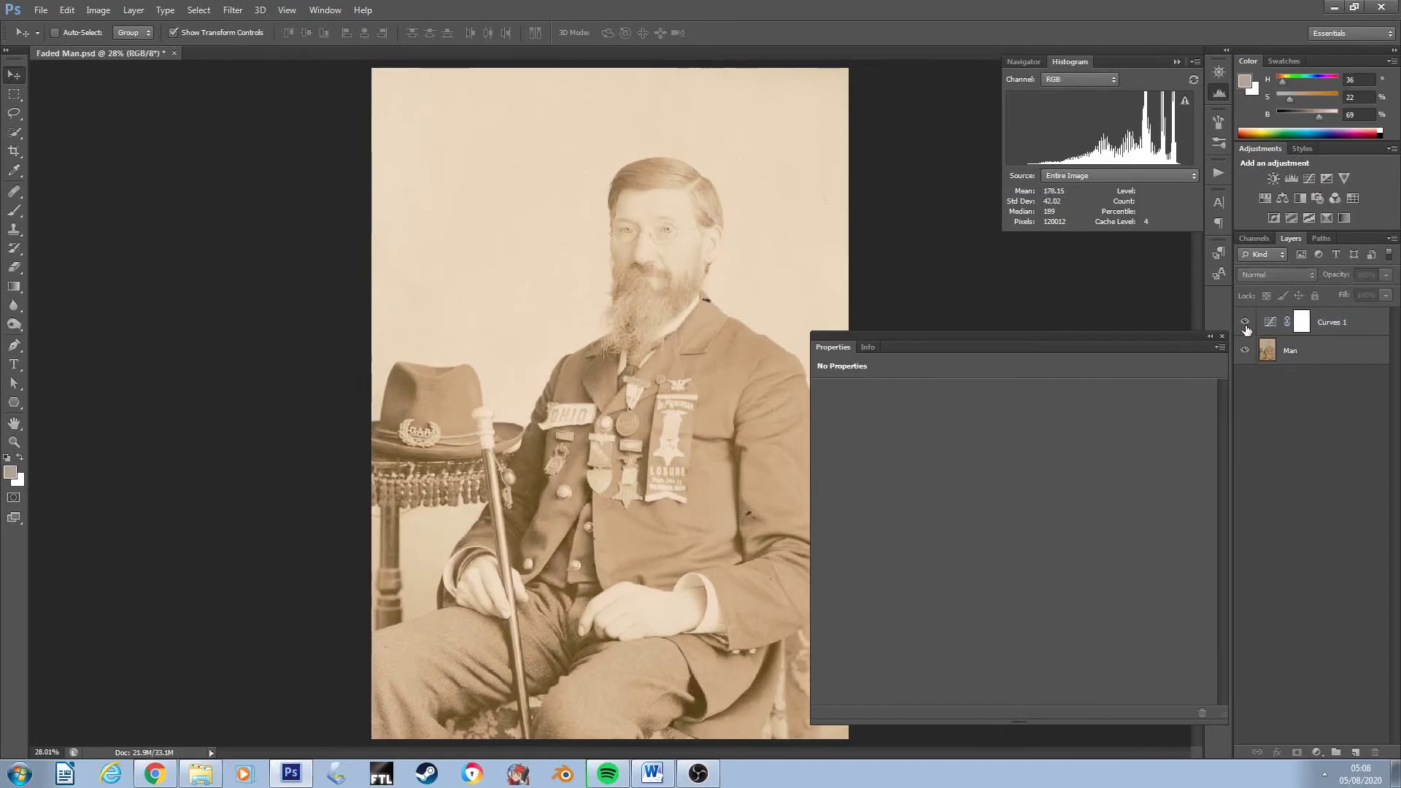
{"action": "left_click", "coordinate": [1245, 323]}
{"action": "left_click", "coordinate": [1245, 323]}
{"action": "left_click", "coordinate": [1245, 325]}
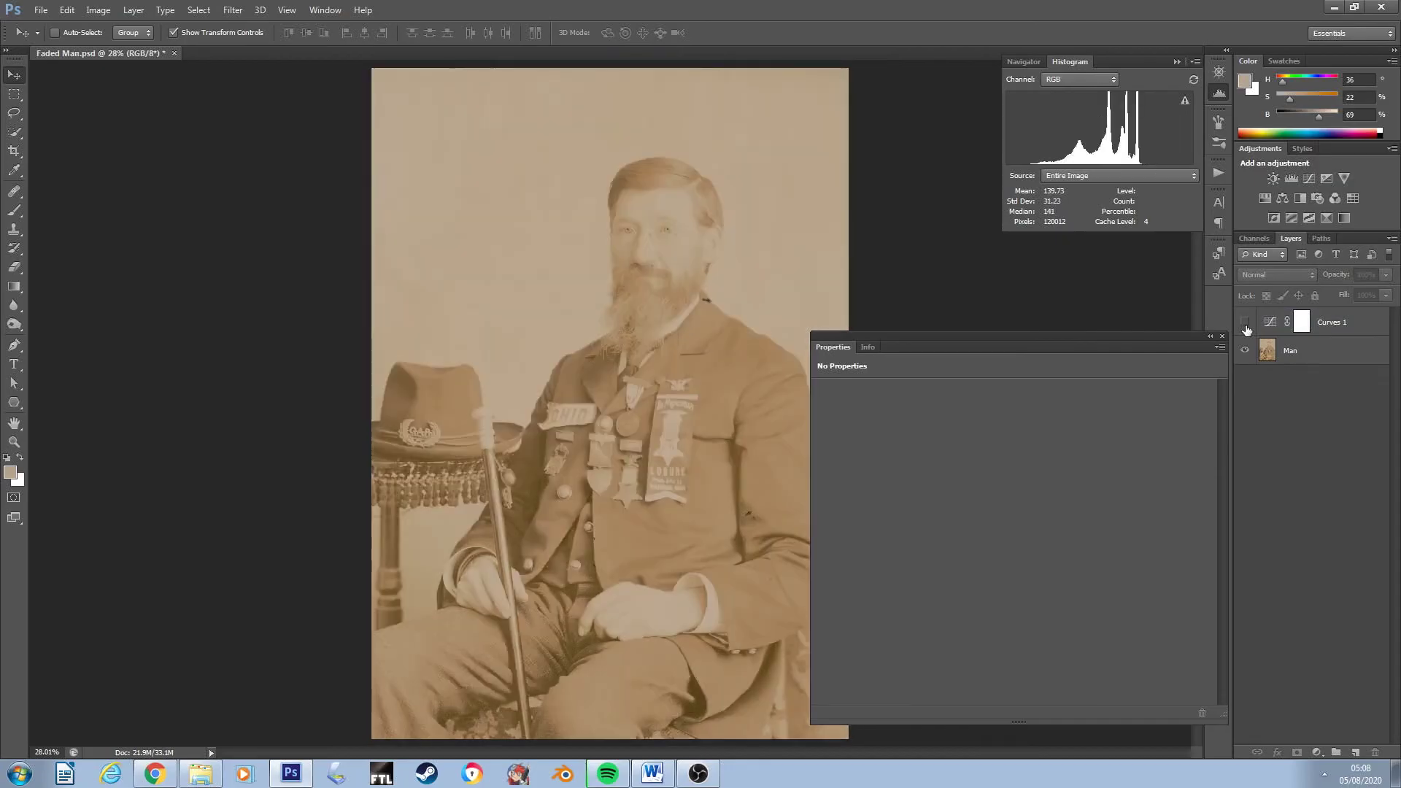
{"action": "left_click", "coordinate": [1246, 325]}
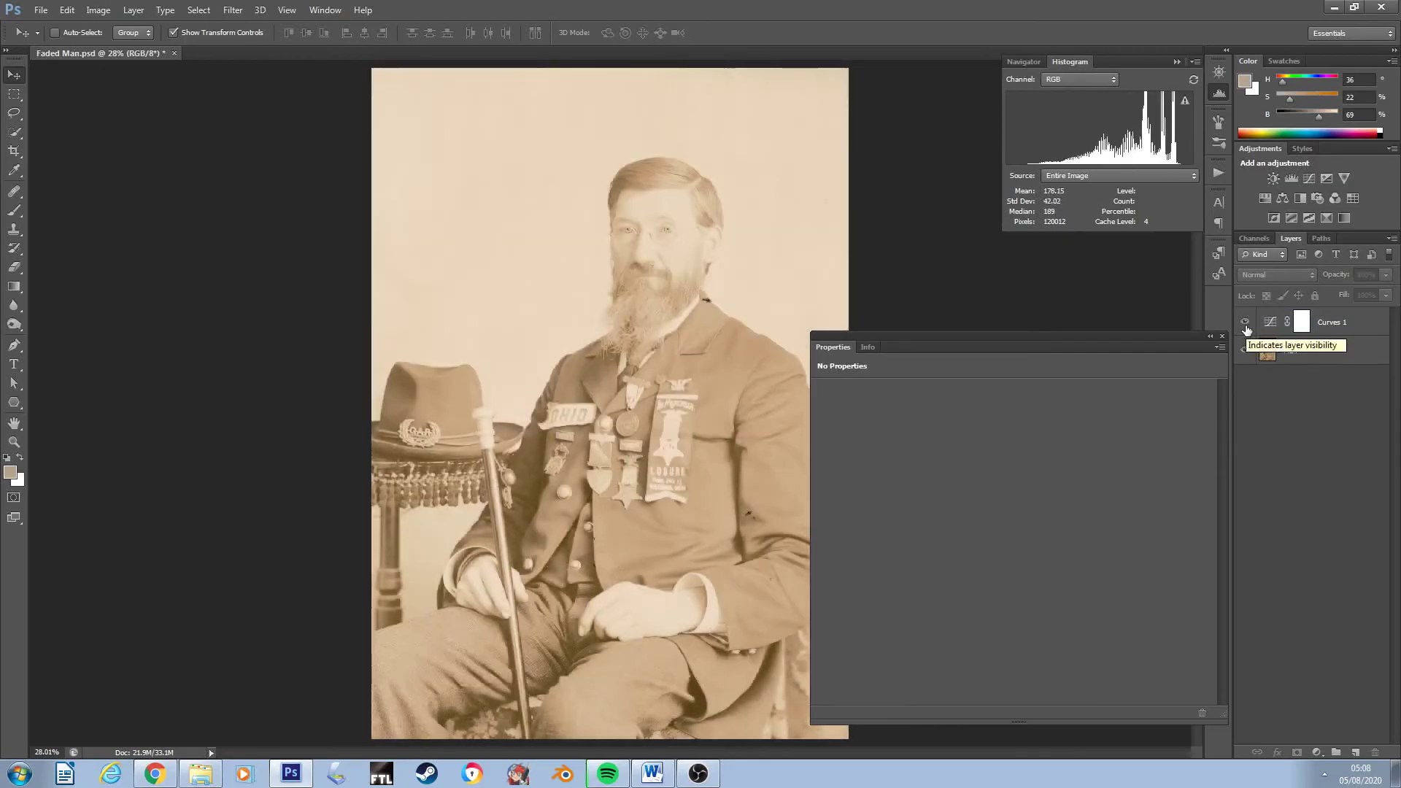
{"action": "left_click", "coordinate": [1261, 330]}
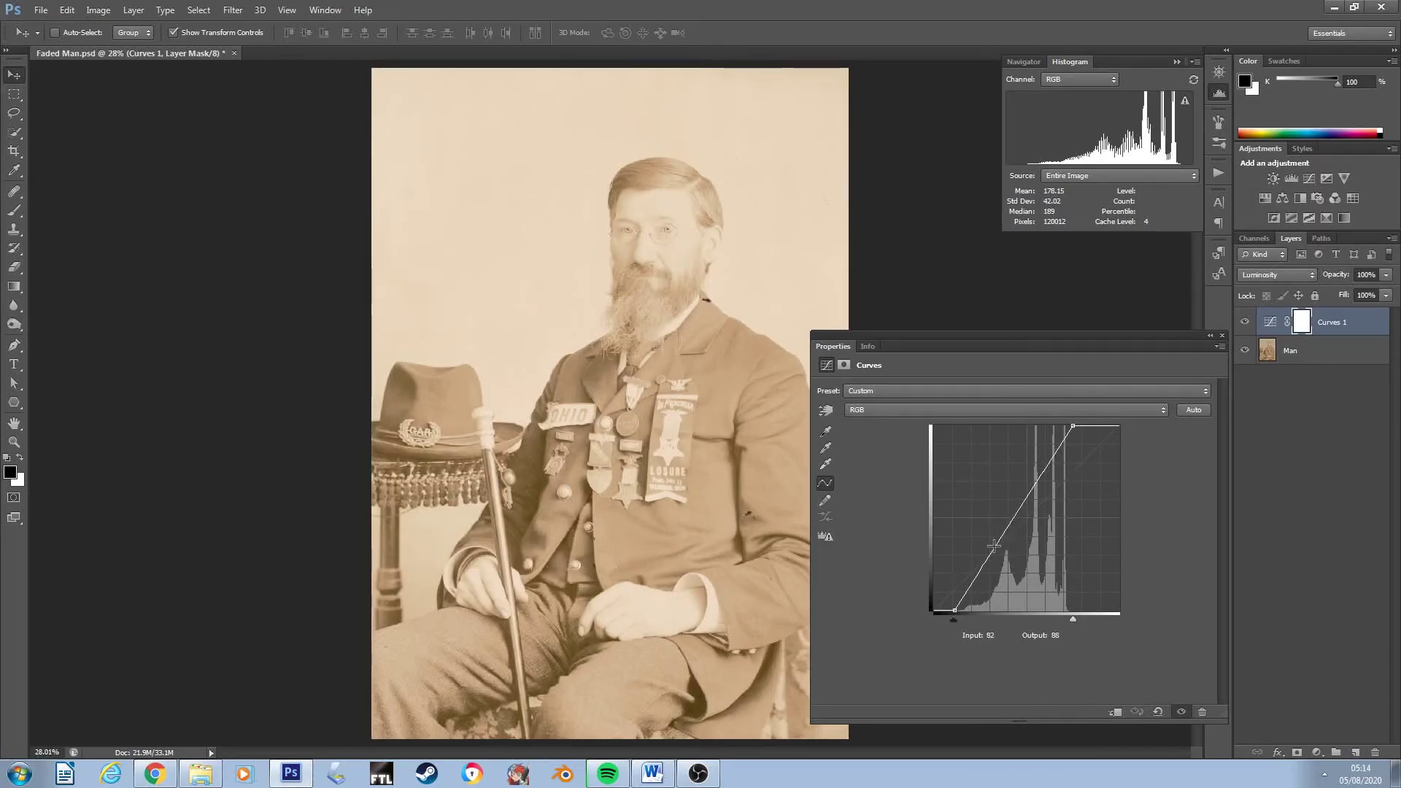
- Try shaping the RGB curve by hand with a lowered shadow point and a point at input 142, output 168, and remove both
{"action": "left_click_drag", "start_coordinate": [994, 545], "coordinate": [999, 551]}
{"action": "left_click_drag", "start_coordinate": [1039, 489], "coordinate": [1037, 487]}
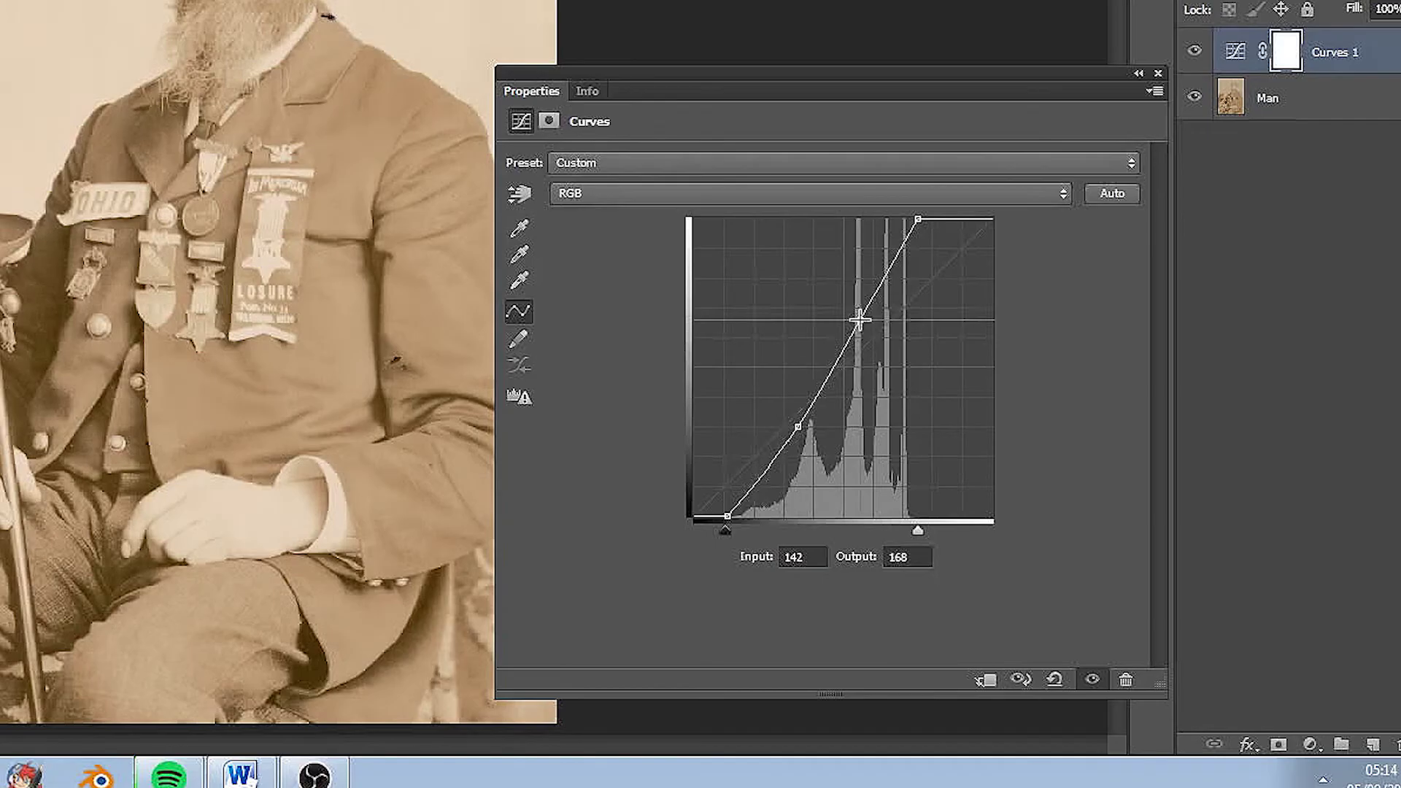
{"action": "left_click_drag", "start_coordinate": [860, 319], "coordinate": [651, 225]}
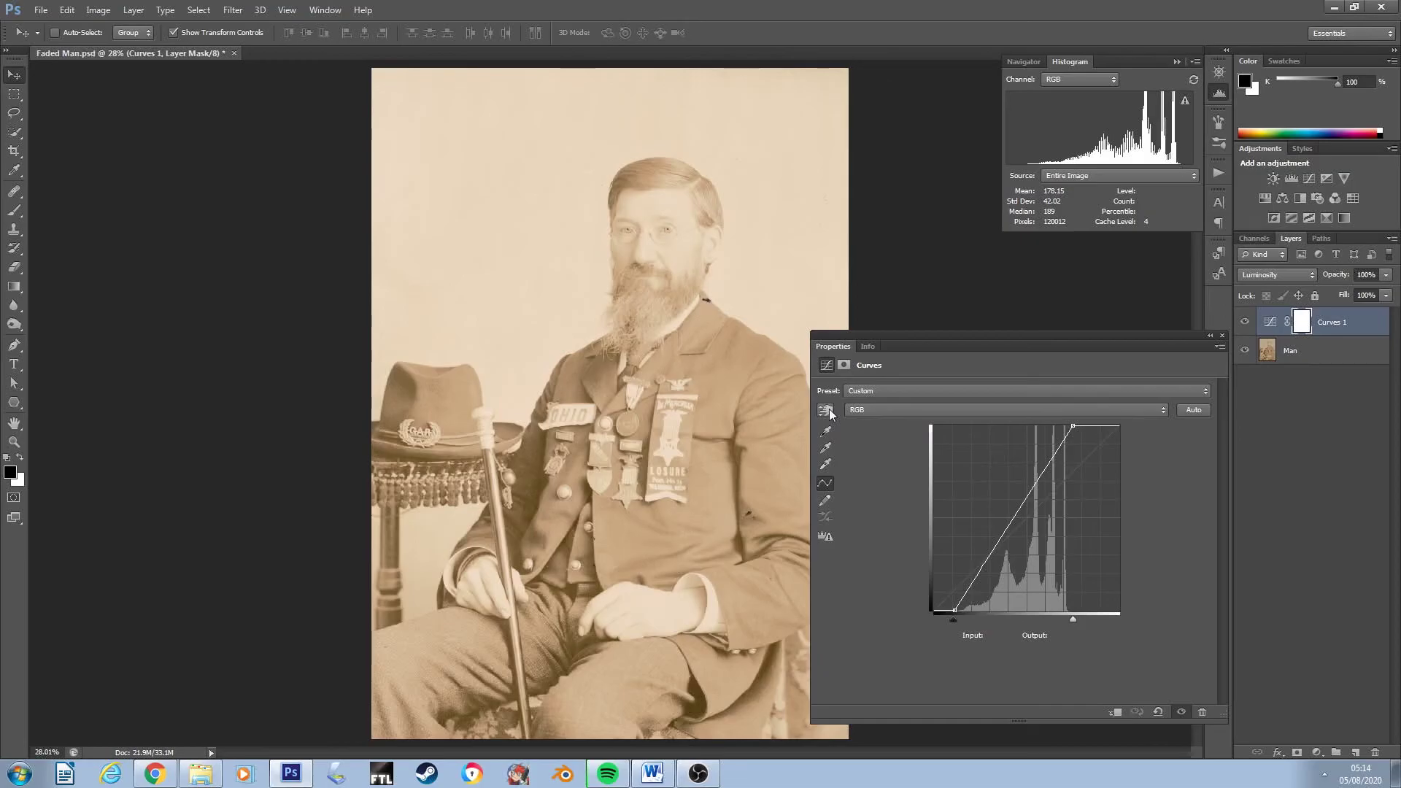
- Activate the on-image targeted adjustment for the curve, try darkening the coat tone in the photo, and undo that change
{"action": "left_click", "coordinate": [826, 411]}
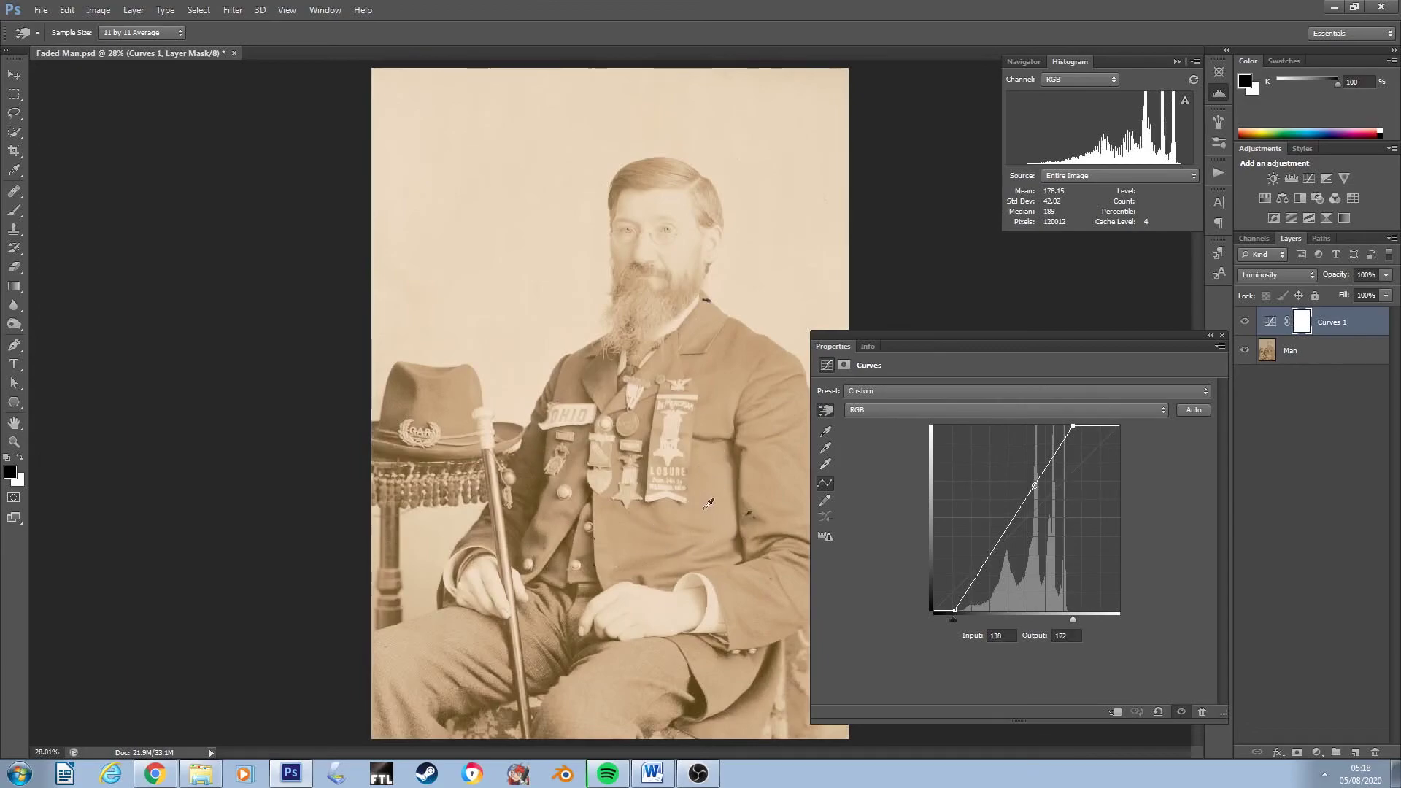
{"action": "mouse_move", "coordinate": [713, 505]}
{"action": "left_mouse_down"}
{"action": "mouse_move", "coordinate": [714, 491]}
{"action": "mouse_move", "coordinate": [709, 520]}
{"action": "left_mouse_up"}
{"action": "key", "text": "ctrl+z"}
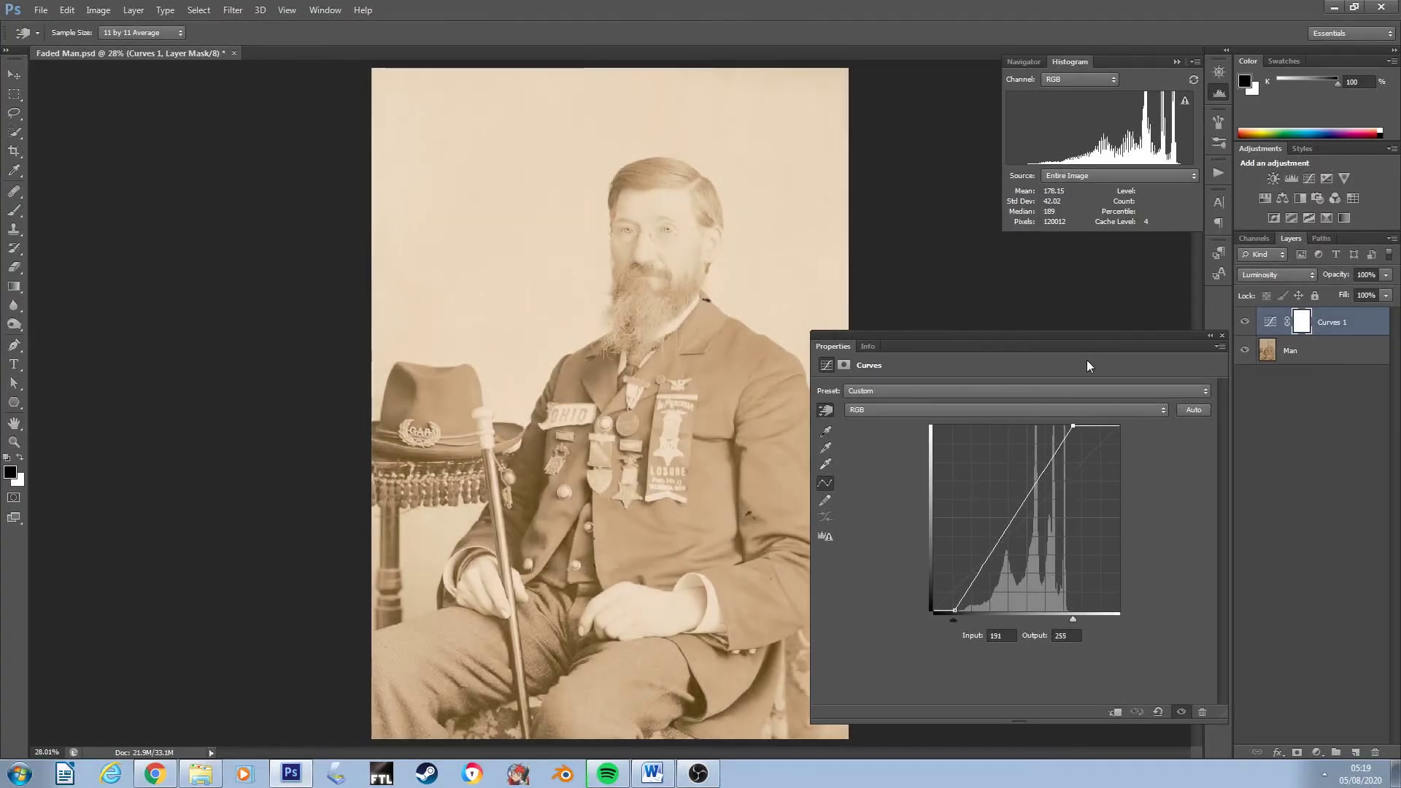
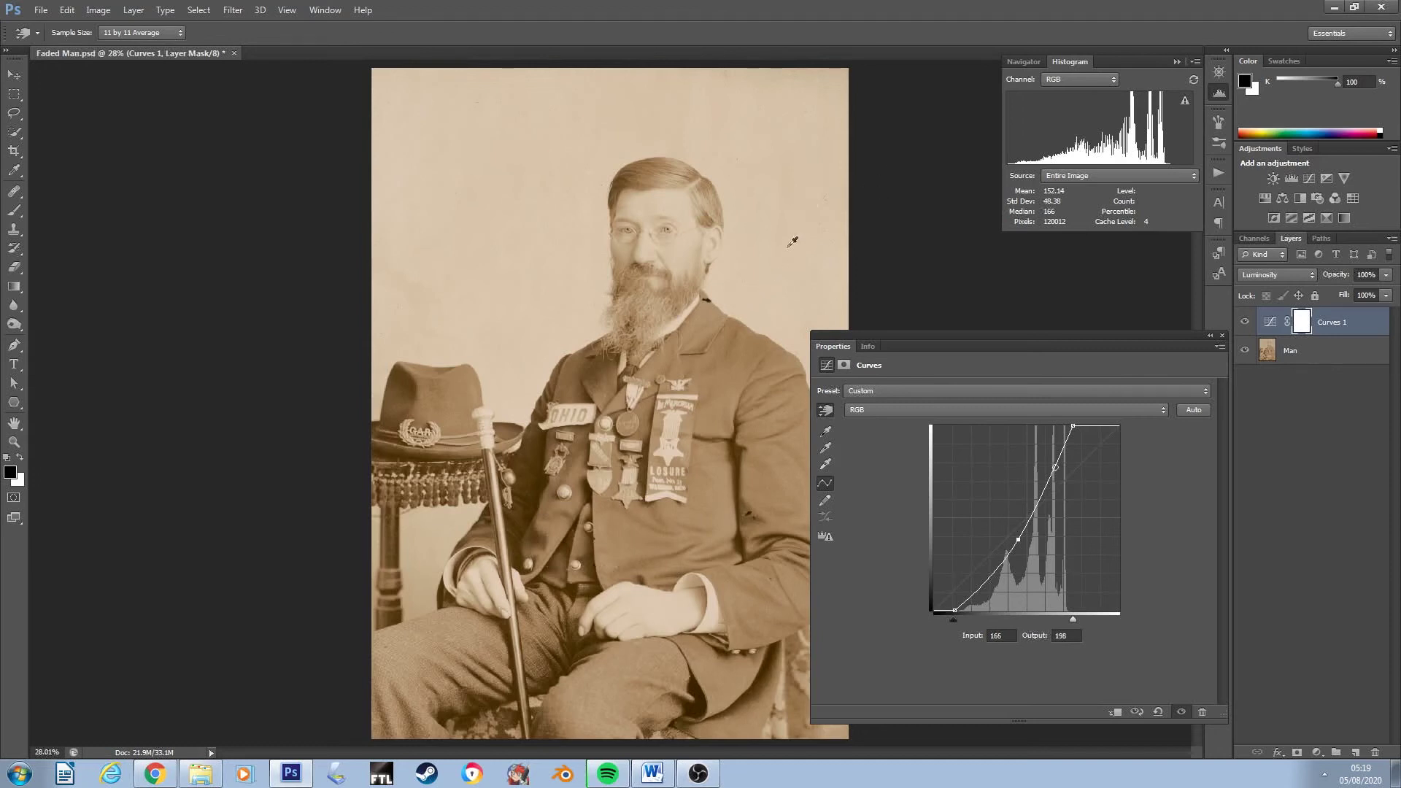
- Using targeted adjustment, brighten the photo's backdrop and increase contrast in the beard by lowering its darker tones and raising its lighter ones
{"action": "left_click_drag", "start_coordinate": [792, 243], "coordinate": [794, 216]}
{"action": "scroll", "coordinate": [733, 214], "scroll_direction": "up", "scroll_amount": 4}
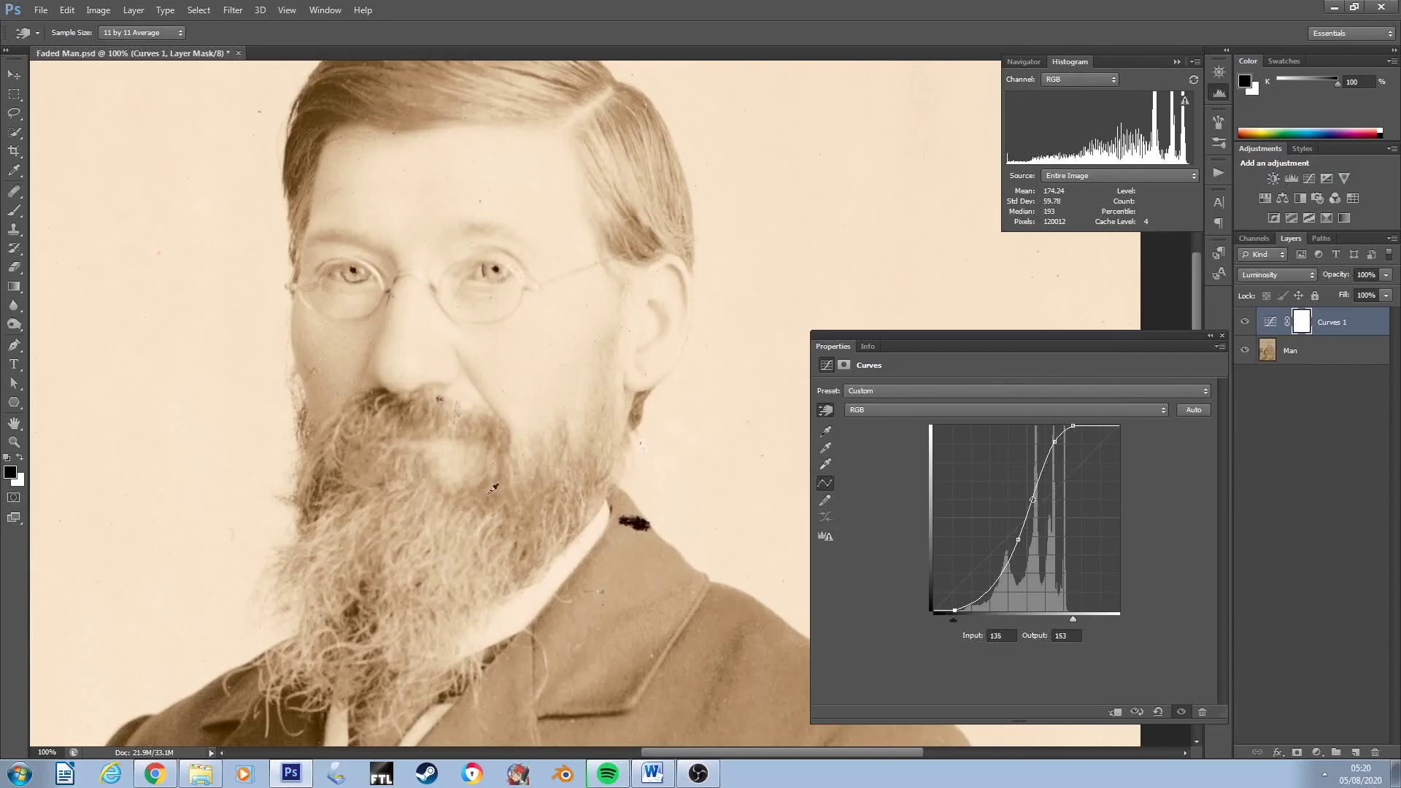
{"action": "left_click_drag", "start_coordinate": [485, 487], "coordinate": [486, 509]}
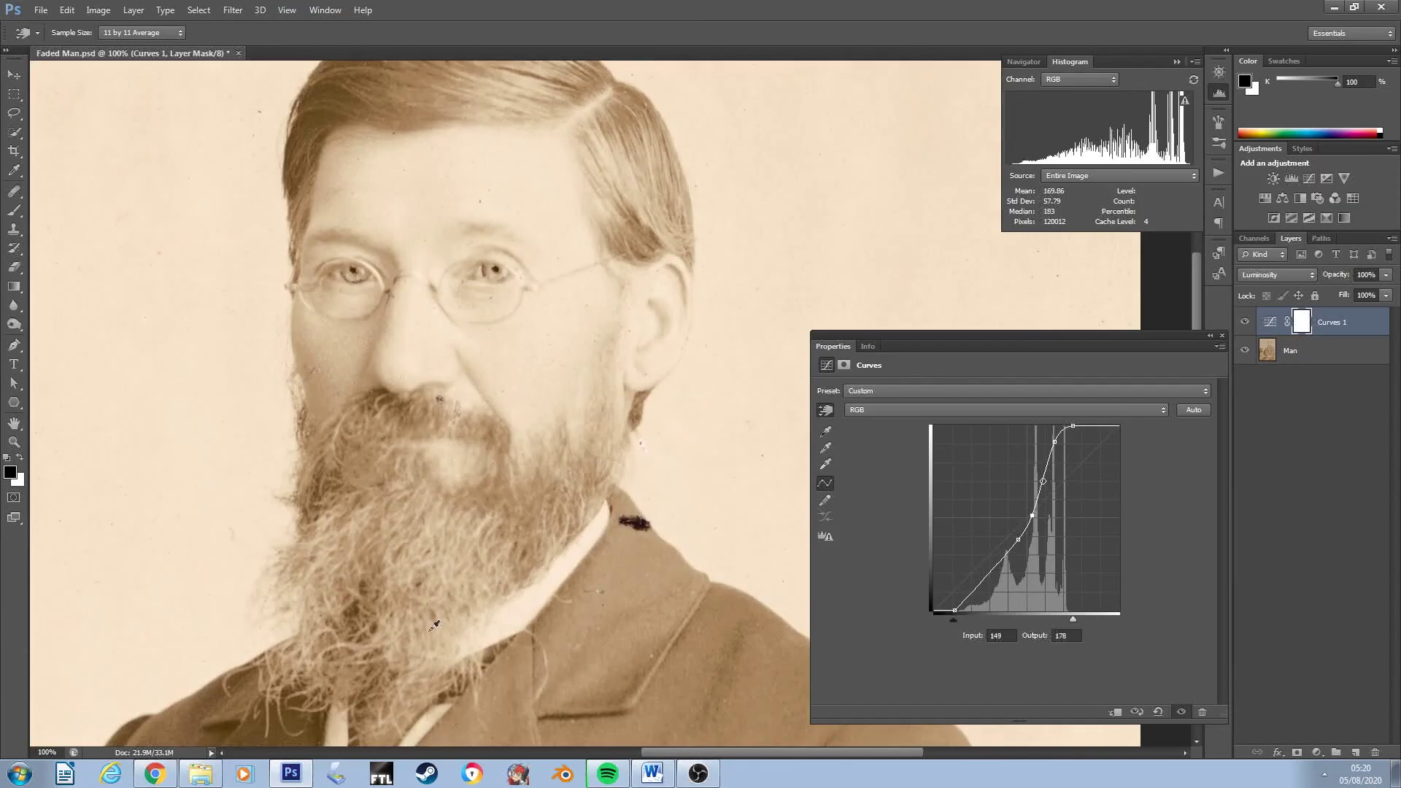
{"action": "left_click_drag", "start_coordinate": [449, 573], "coordinate": [447, 560]}
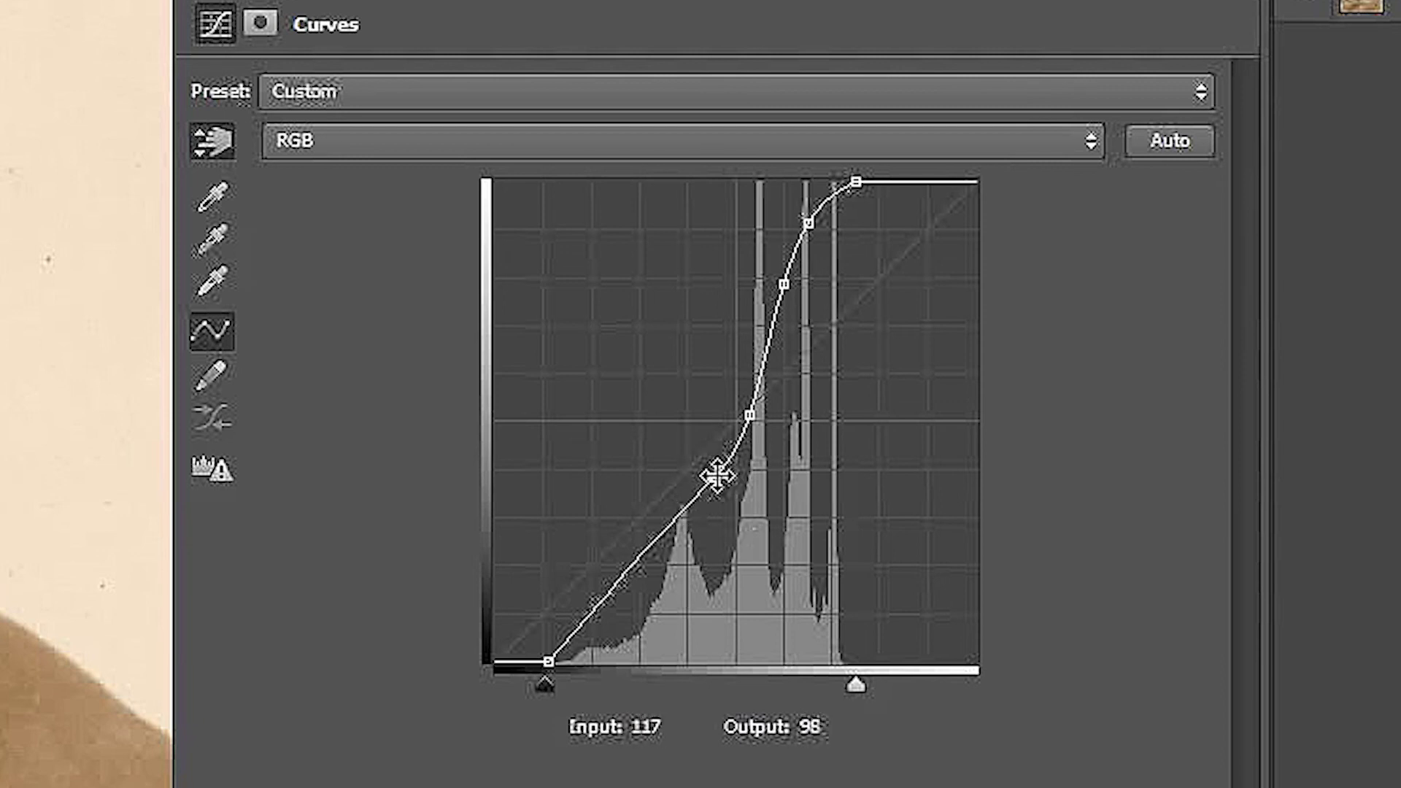
- Add a curve point at input 118, output 91, and darken the man's cheek tone using targeted adjustment on the photo
{"action": "left_click_drag", "start_coordinate": [710, 479], "coordinate": [719, 487]}
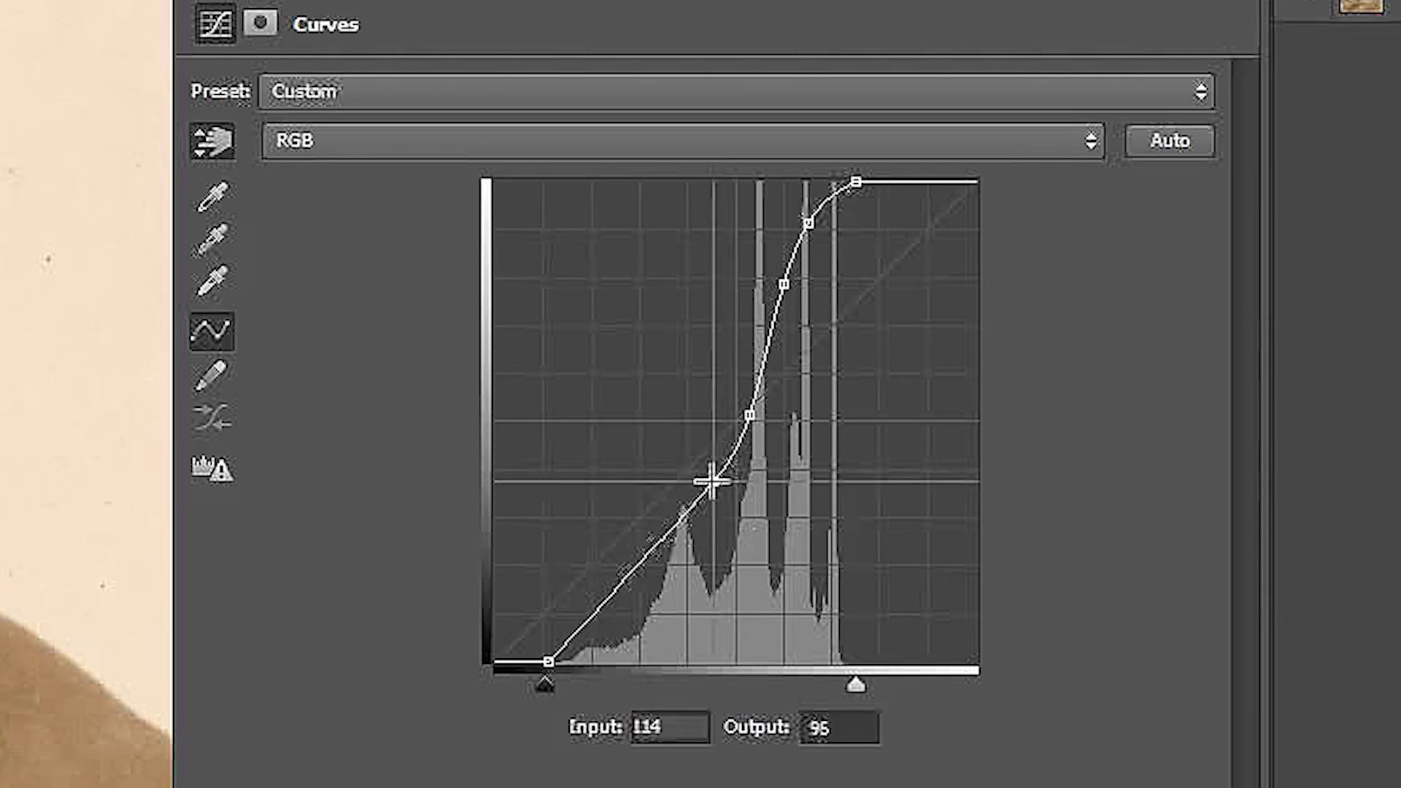
{"action": "left_click_drag", "start_coordinate": [1019, 544], "coordinate": [1019, 545]}
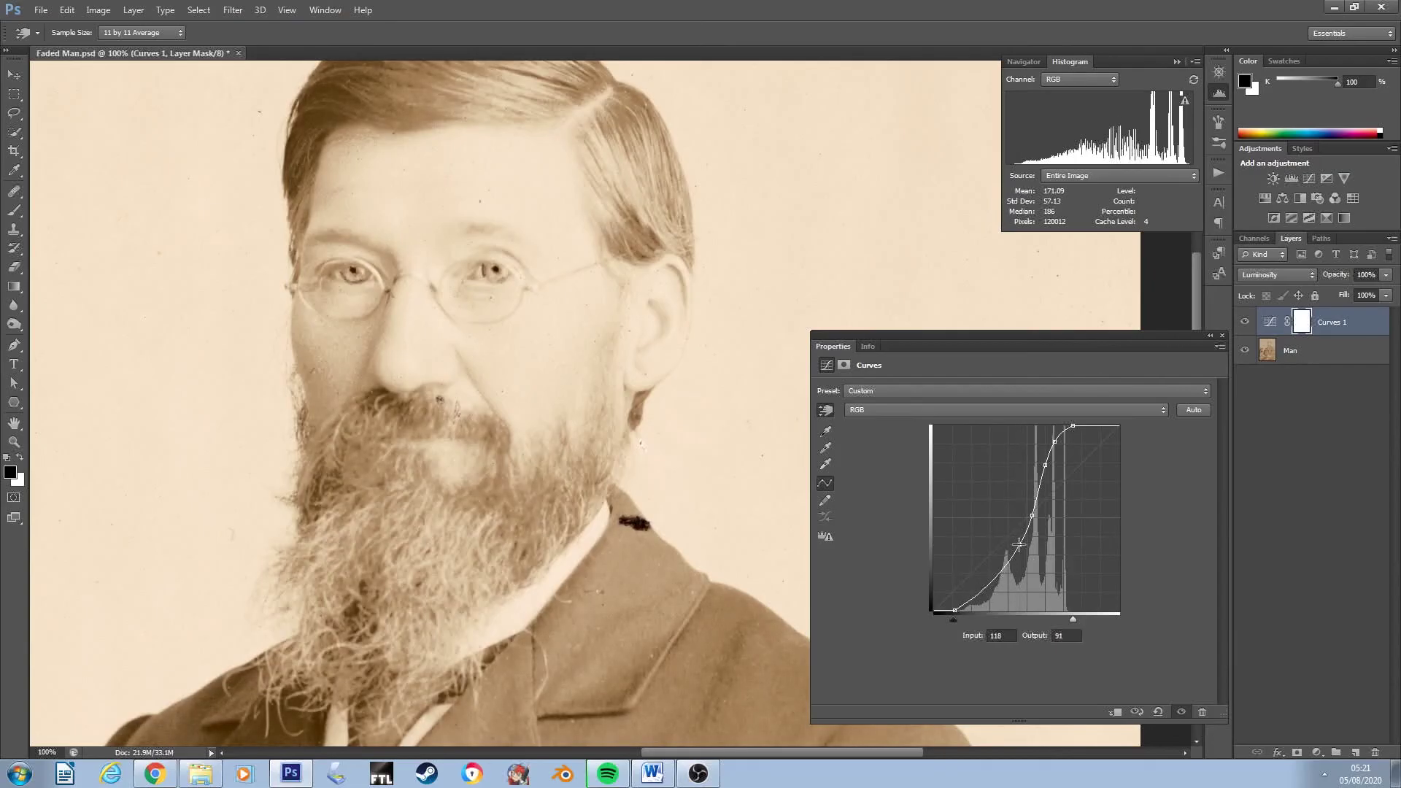
{"action": "left_click_drag", "start_coordinate": [612, 344], "coordinate": [615, 356]}
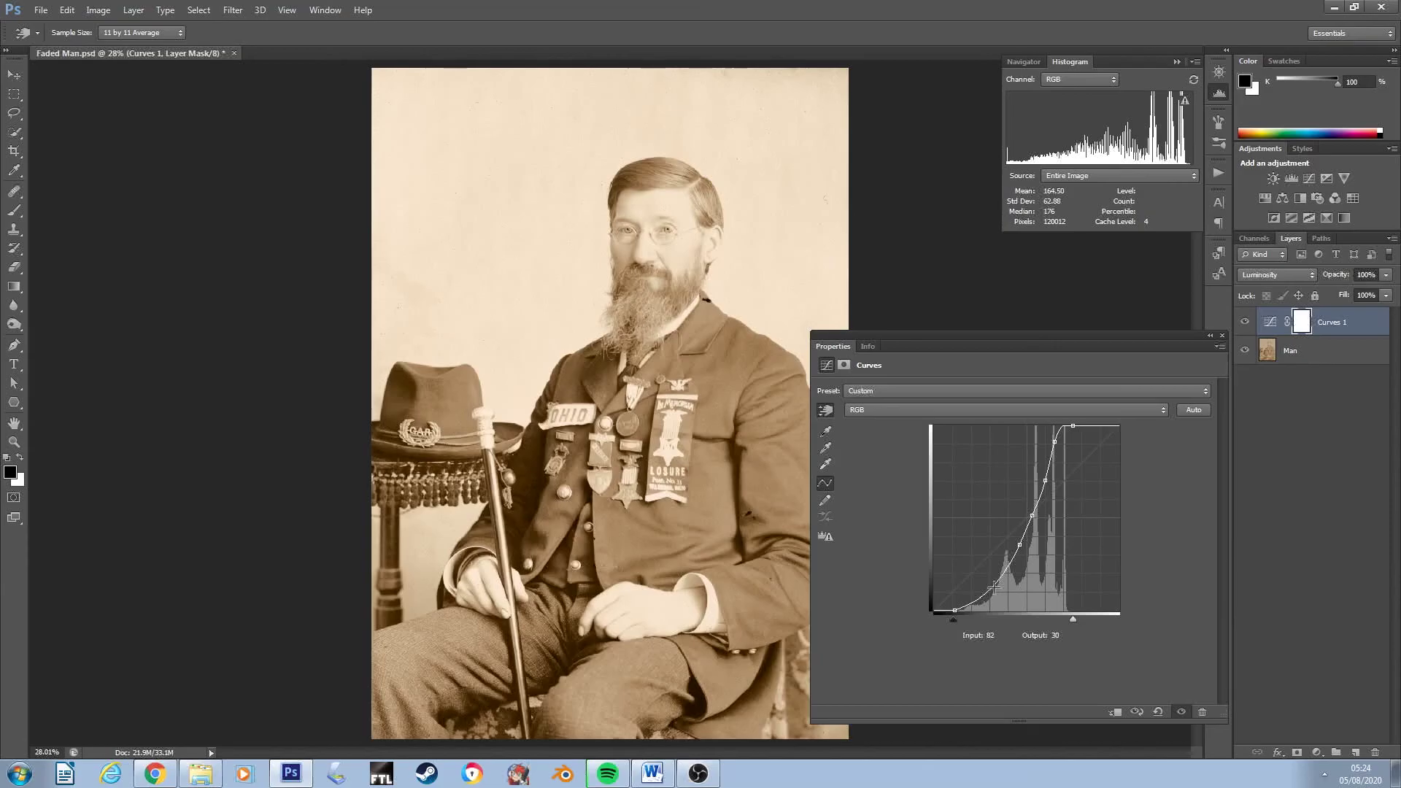
- Try pulling the curve's shadow section up to input 48, output 117, and toggle that change off and on
{"action": "left_click_drag", "start_coordinate": [991, 588], "coordinate": [964, 488]}
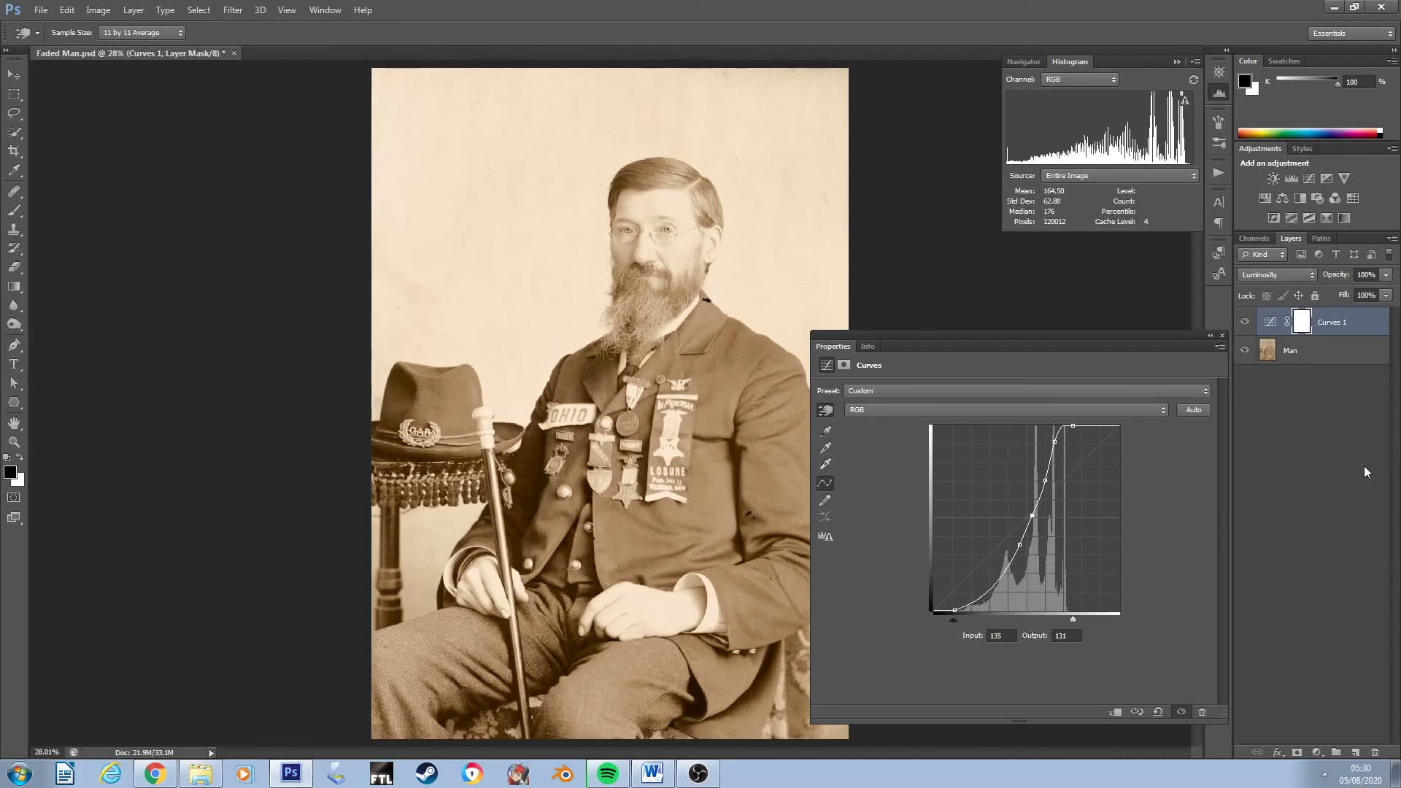
{"action": "left_click", "coordinate": [968, 525]}
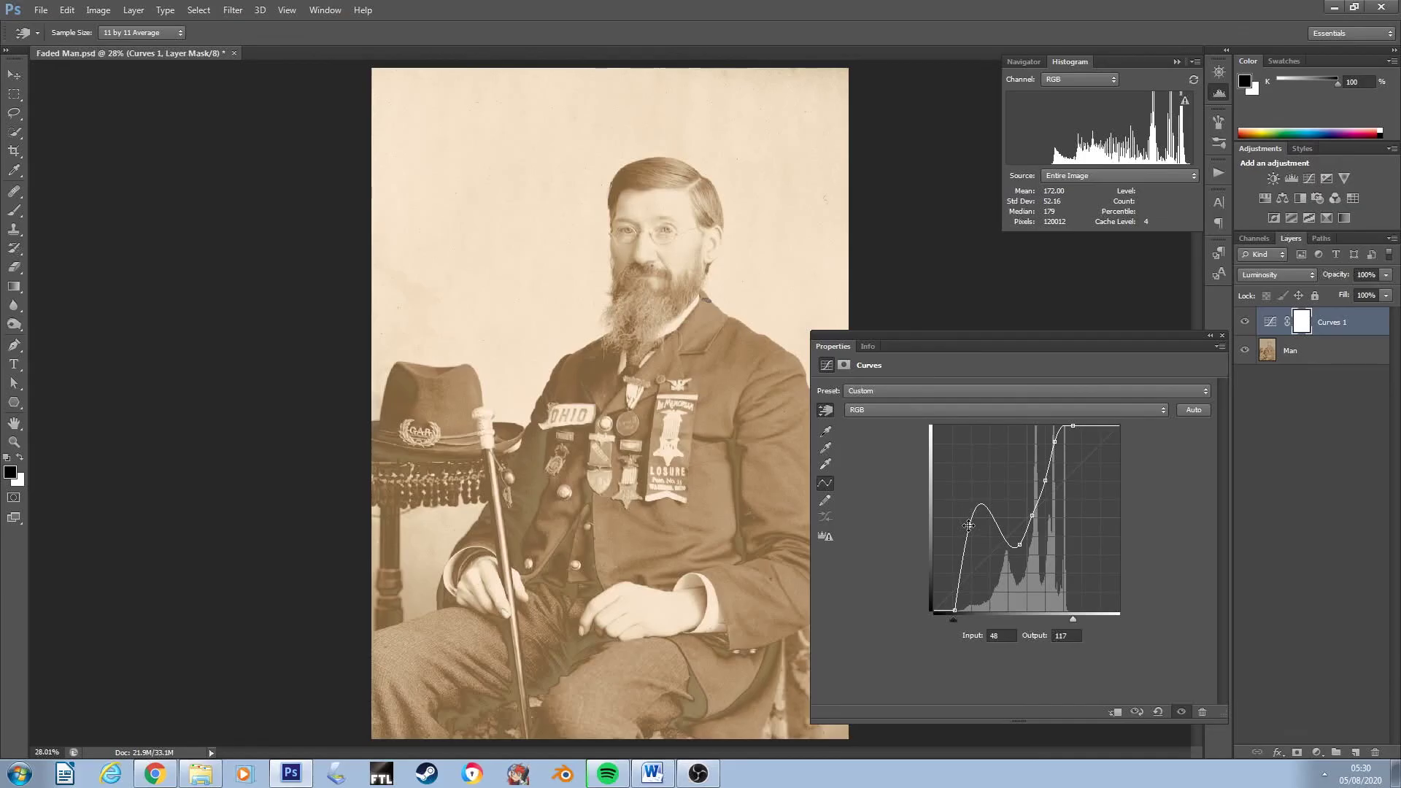
{"action": "key", "text": "backslash"}
{"action": "key", "text": "backslash"}
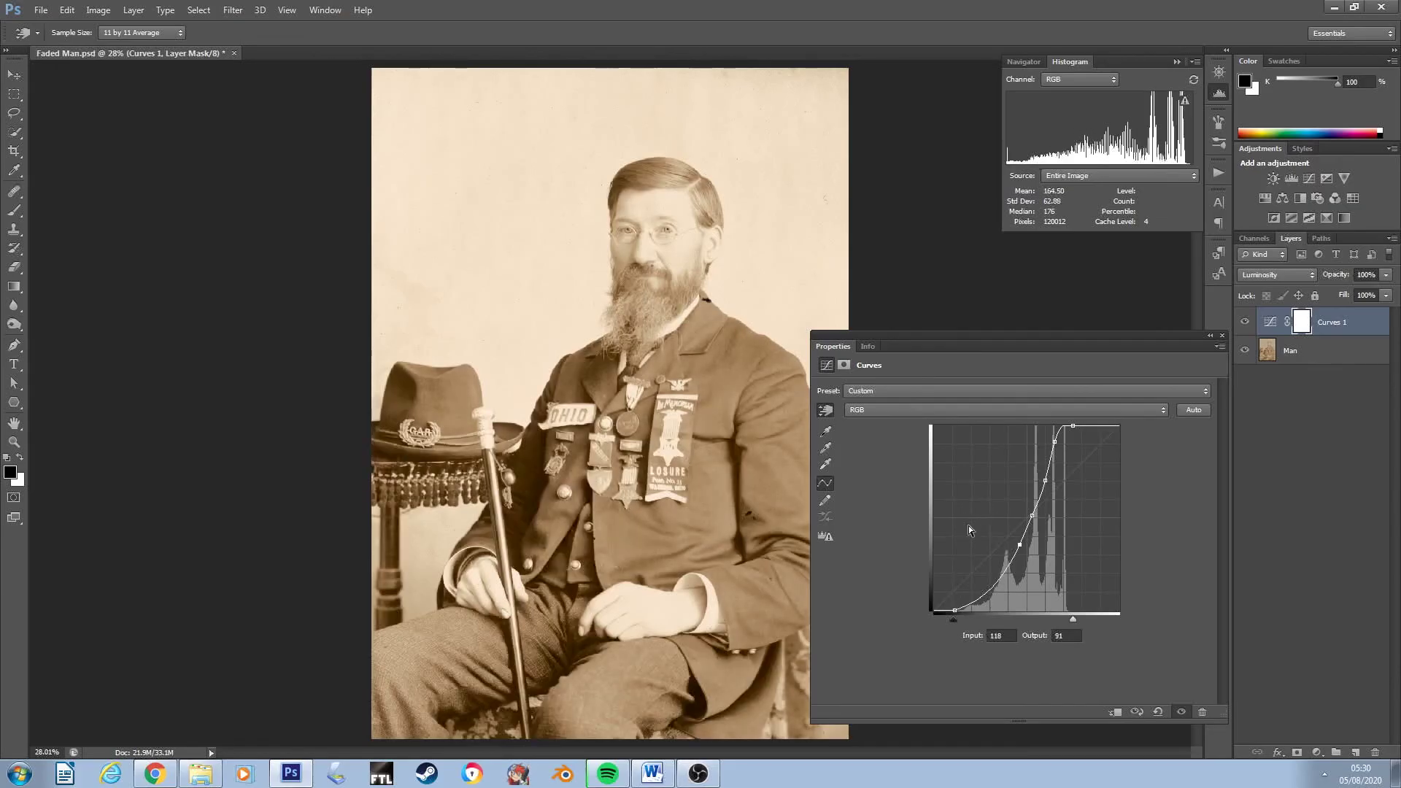
{"action": "key", "text": "ctrl+z"}
{"action": "key", "text": "ctrl+z"}
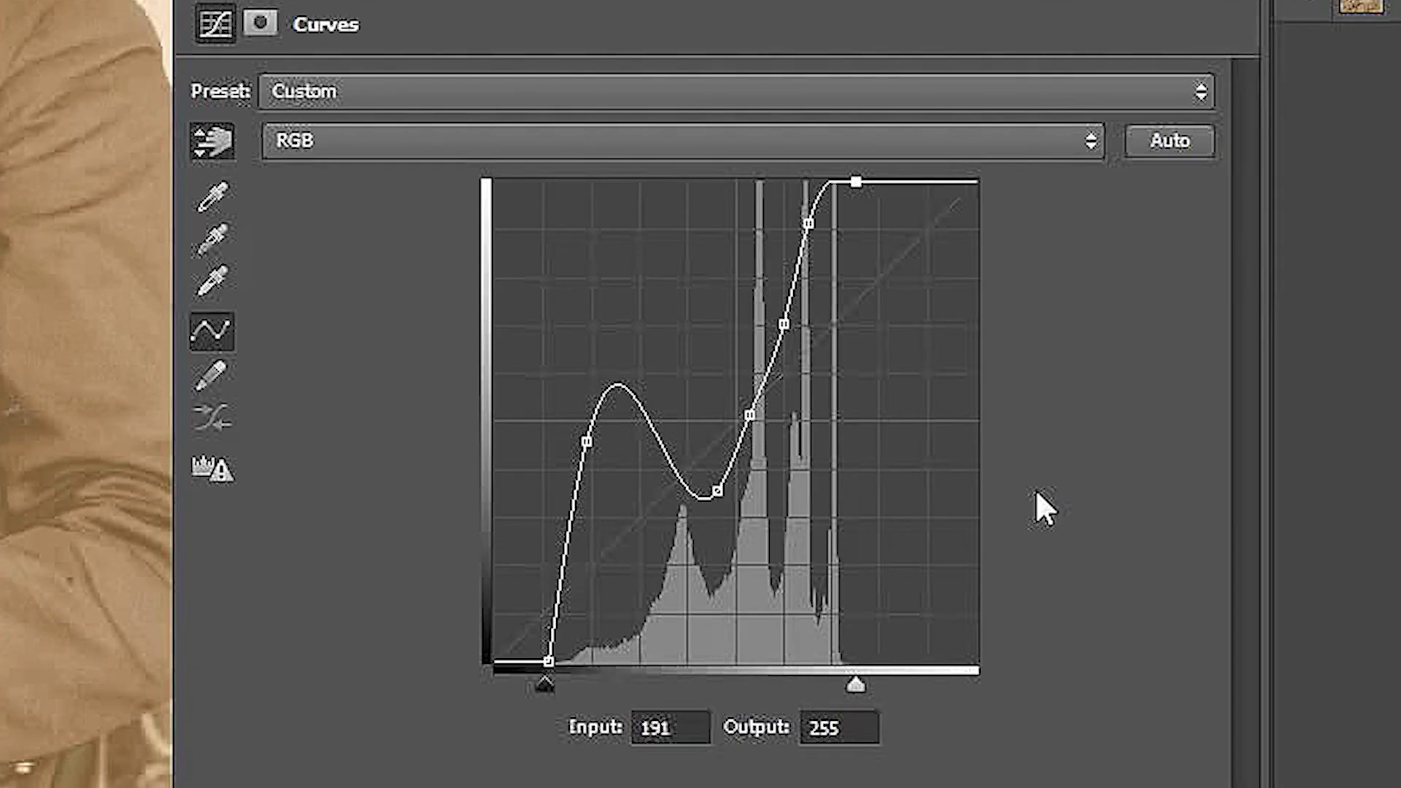
- Step back through the curve's edits to the straight line between its black and white points, and restore the shaped curve
{"action": "key", "text": "Delete"}
{"action": "key", "text": "shift+Up"}
{"action": "key", "text": "shift+Up"}
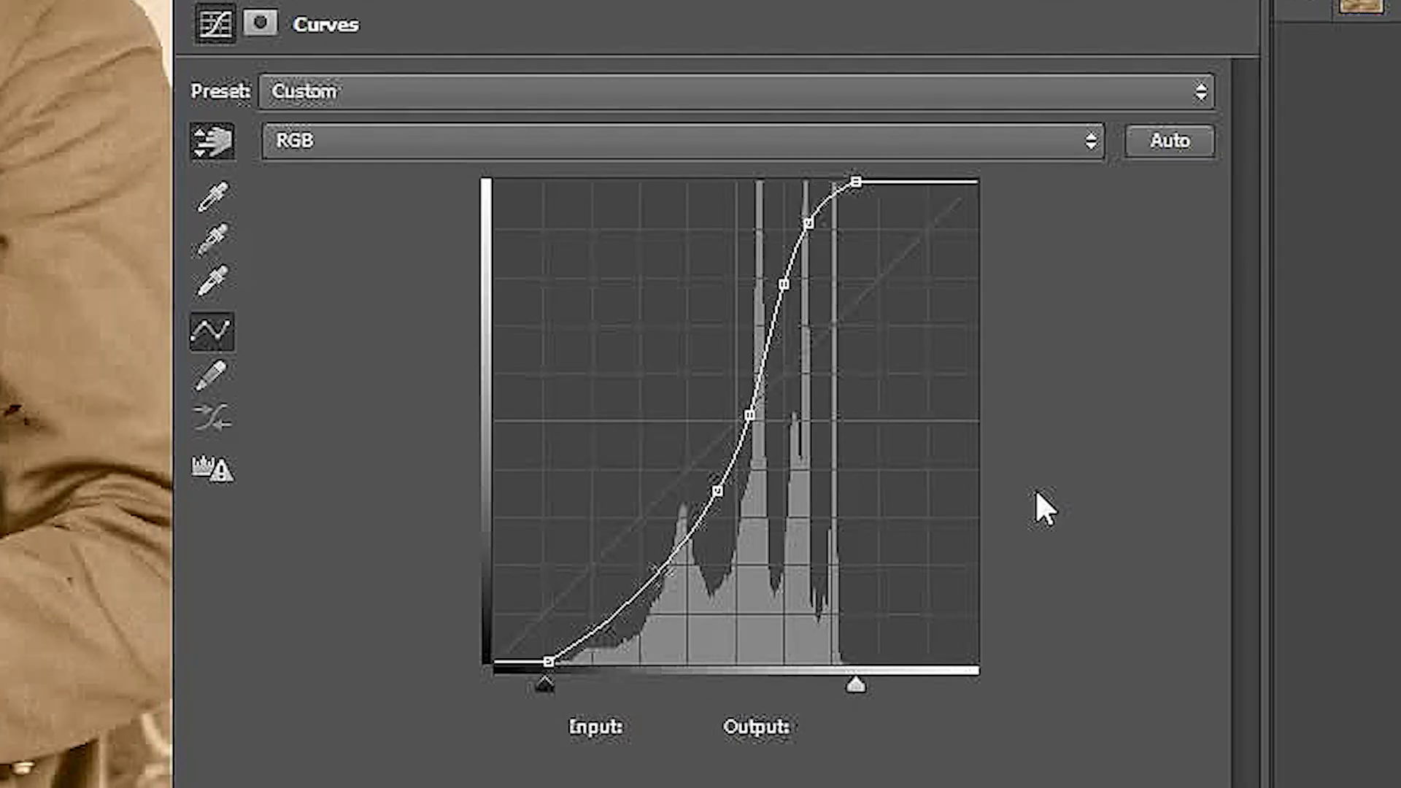
{"action": "key", "text": "Up"}
{"action": "key", "text": "Up"}
{"action": "key", "text": "Up"}
{"action": "key", "text": "Up"}
{"action": "key", "text": "Up"}
{"action": "key", "text": "Up"}
{"action": "key", "text": "Up"}
{"action": "key", "text": "Left"}
{"action": "key", "text": "Left"}
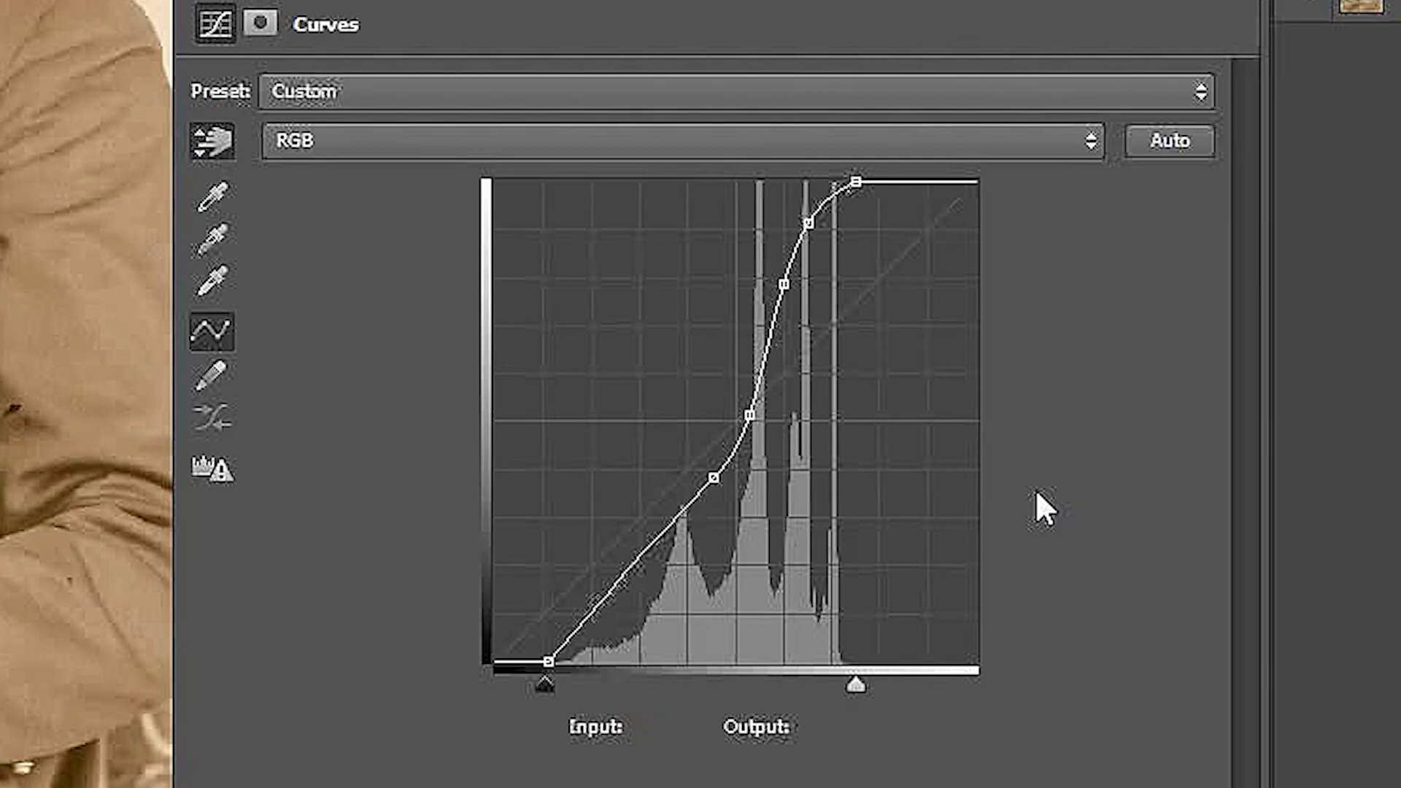
{"action": "key", "text": "ctrl+z"}
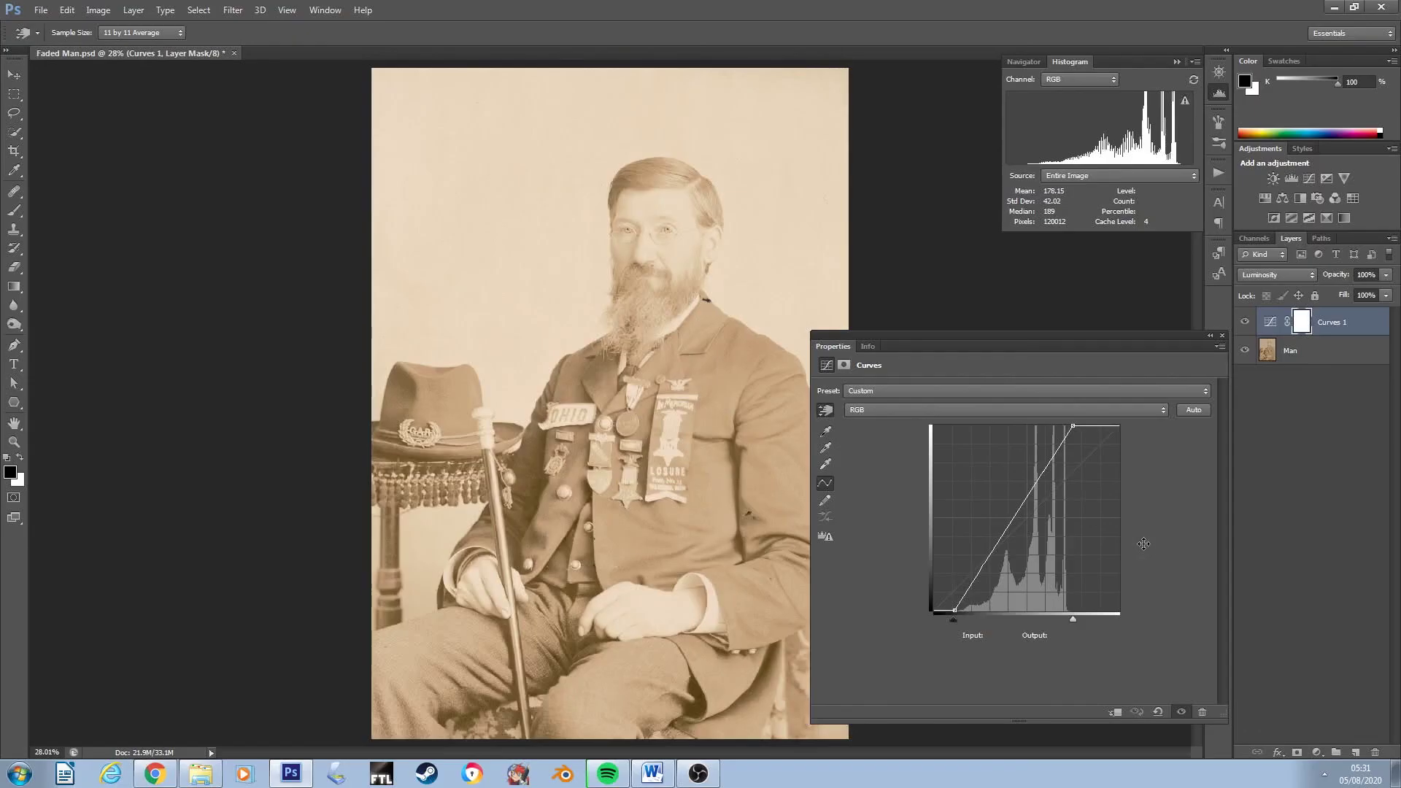
{"action": "key", "text": "ctrl+z"}
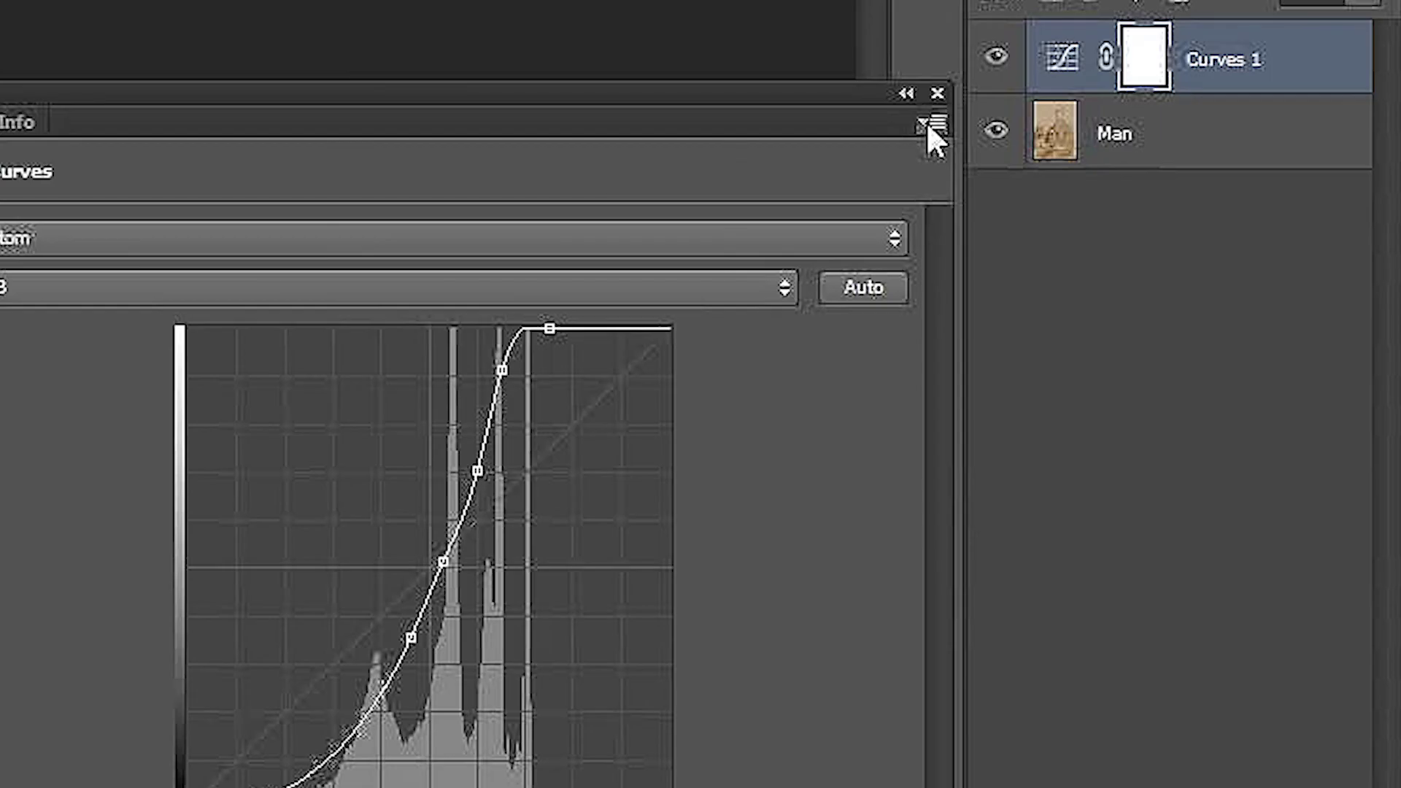
- Reset the Curves 1 adjustment twice in succession
{"action": "left_click", "coordinate": [1219, 347]}
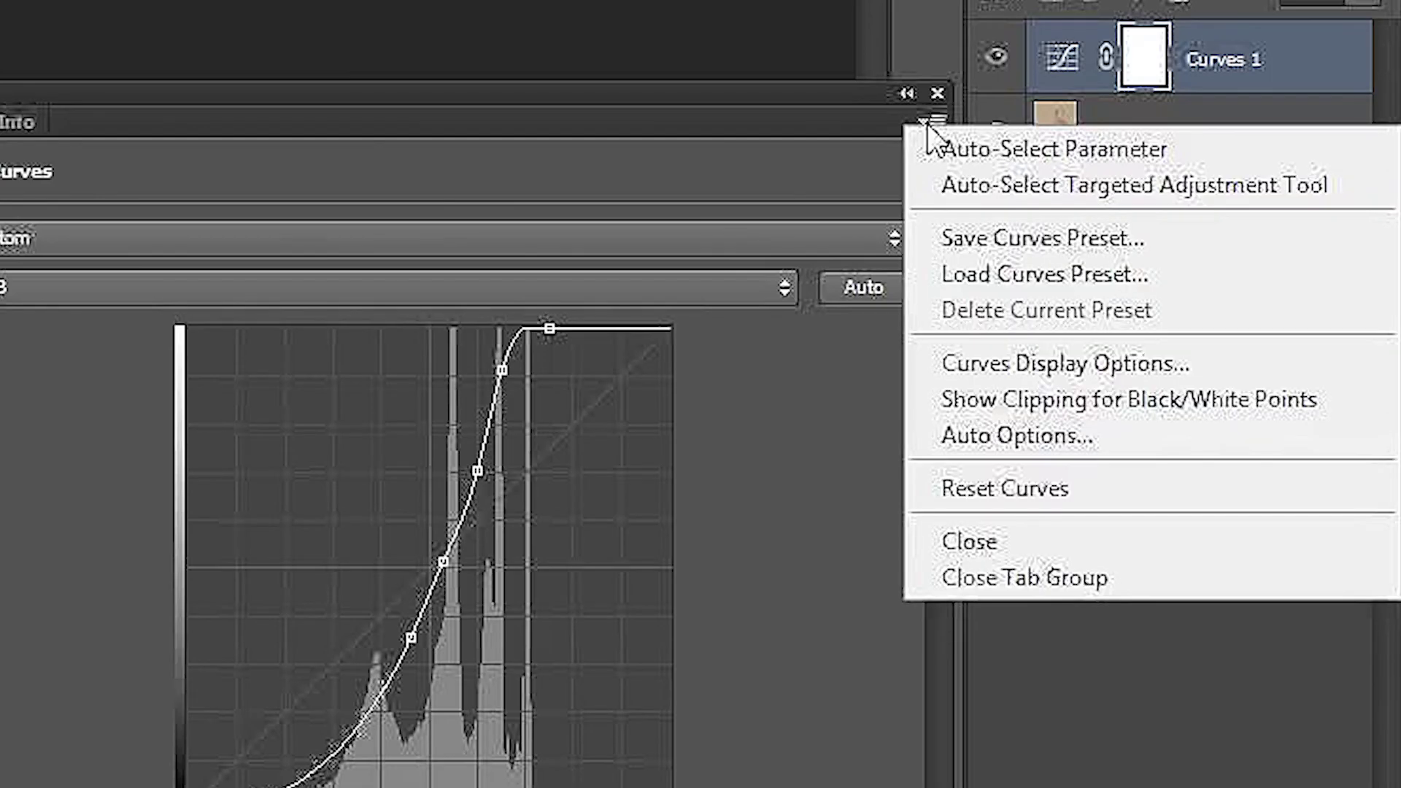
{"action": "left_click", "coordinate": [1043, 487]}
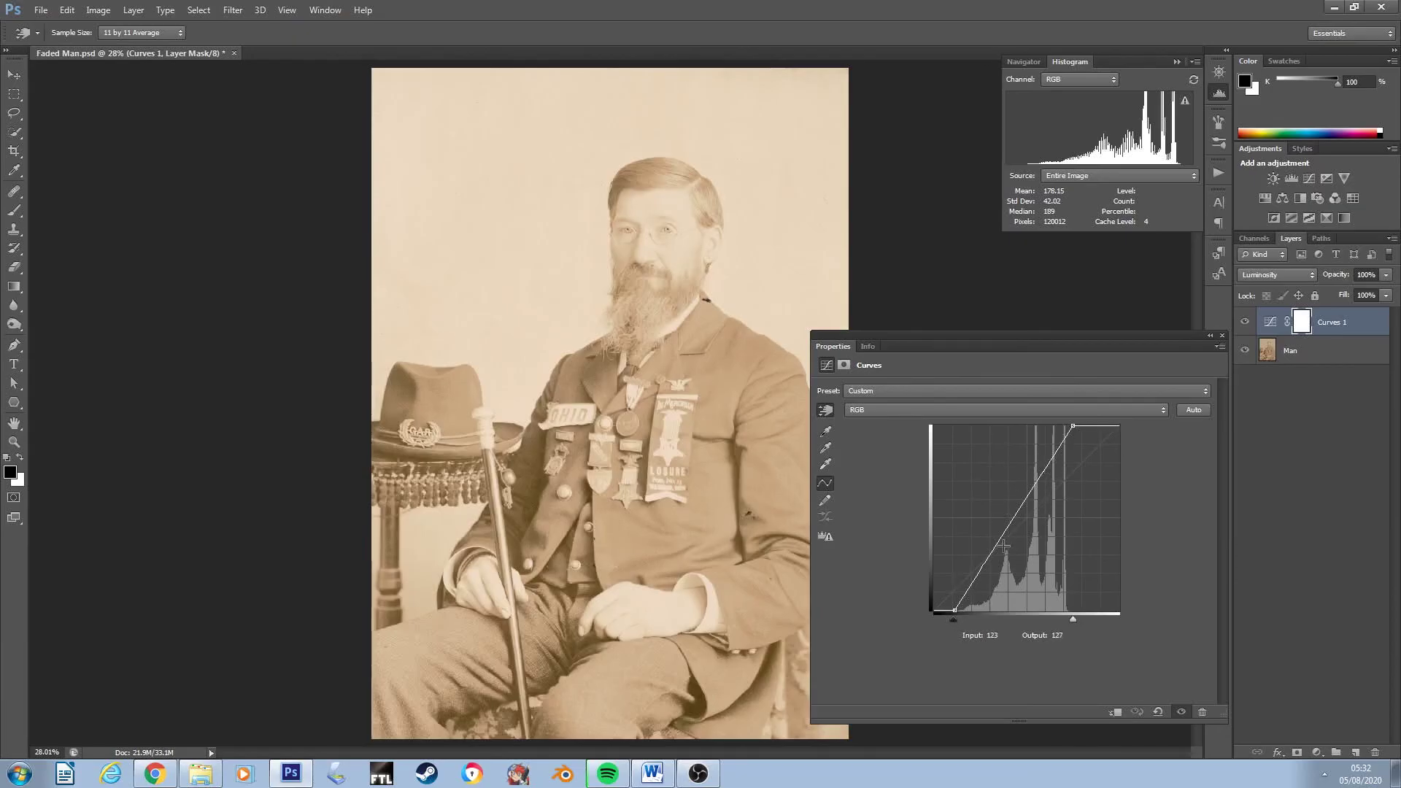
{"action": "left_click", "coordinate": [1220, 347]}
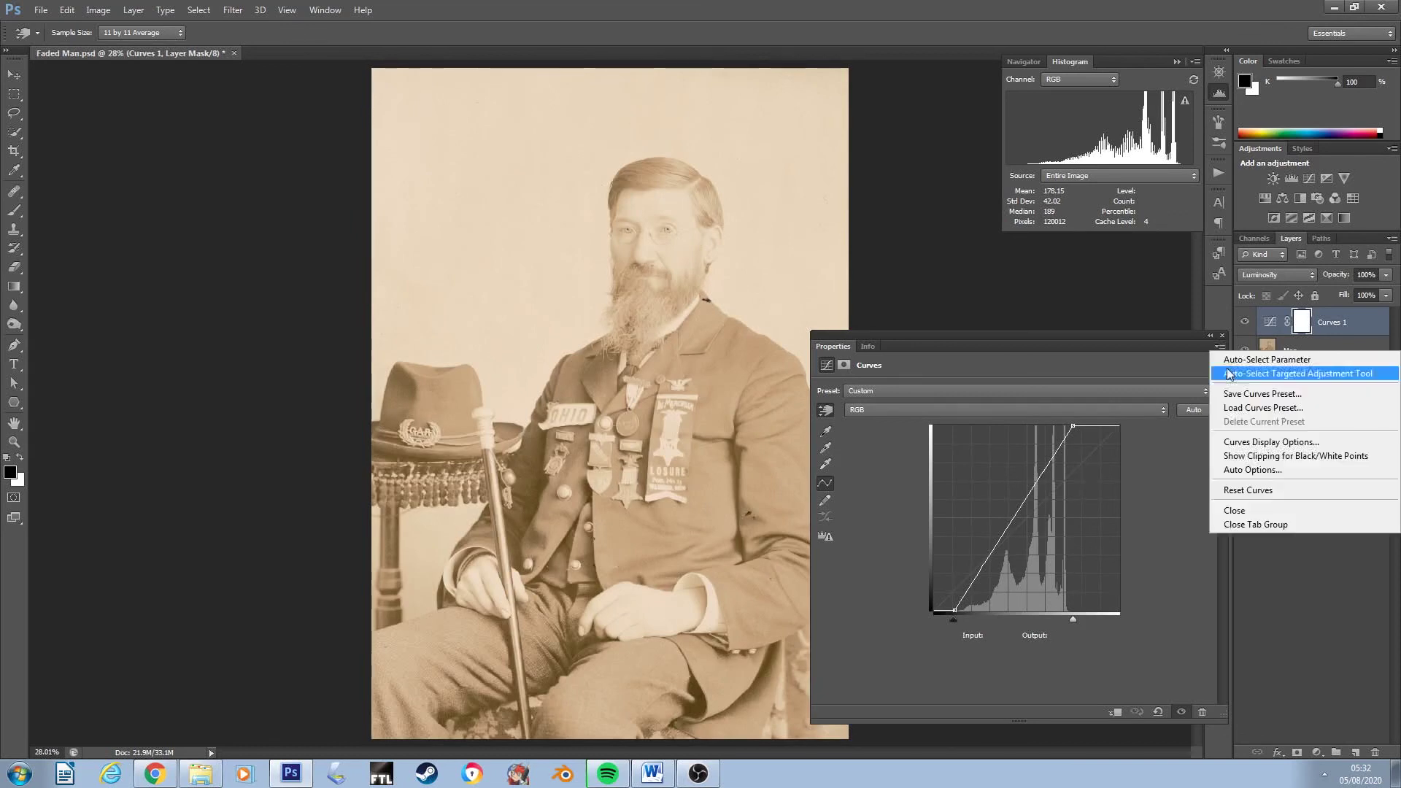
{"action": "left_click", "coordinate": [1264, 490]}
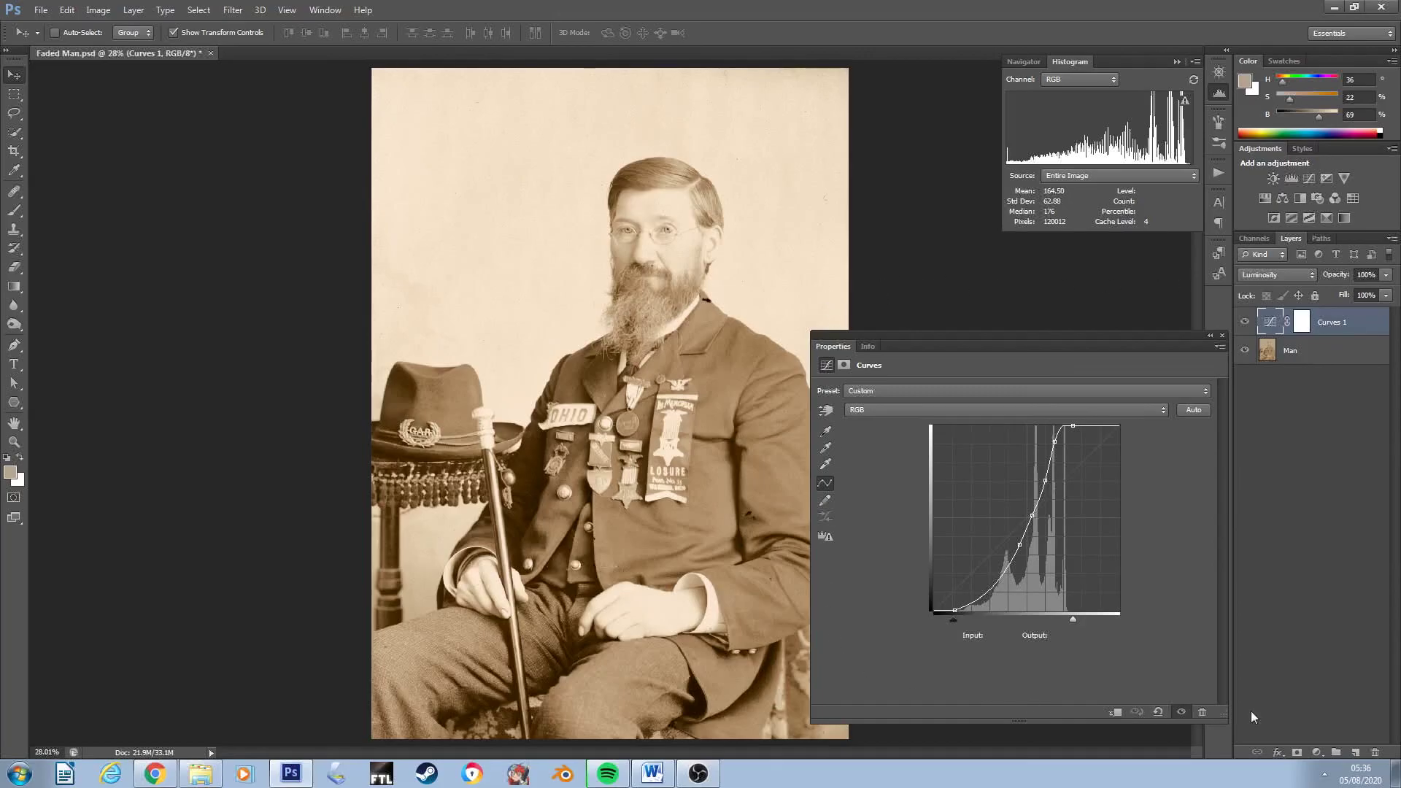
- Close the Curves properties and reopen them for the Curves 1 layer
{"action": "left_click", "coordinate": [1223, 334]}
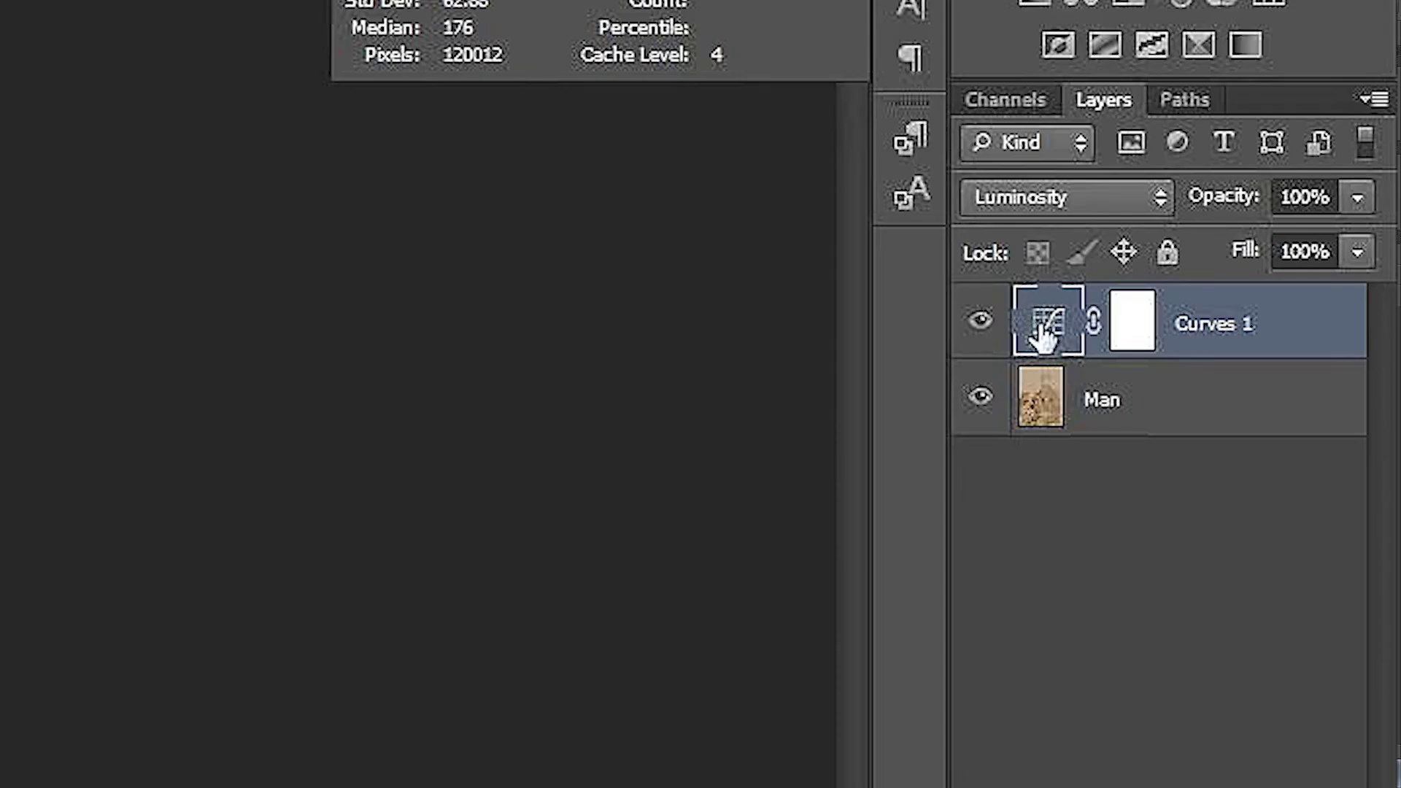
{"action": "double_click", "coordinate": [1049, 334]}
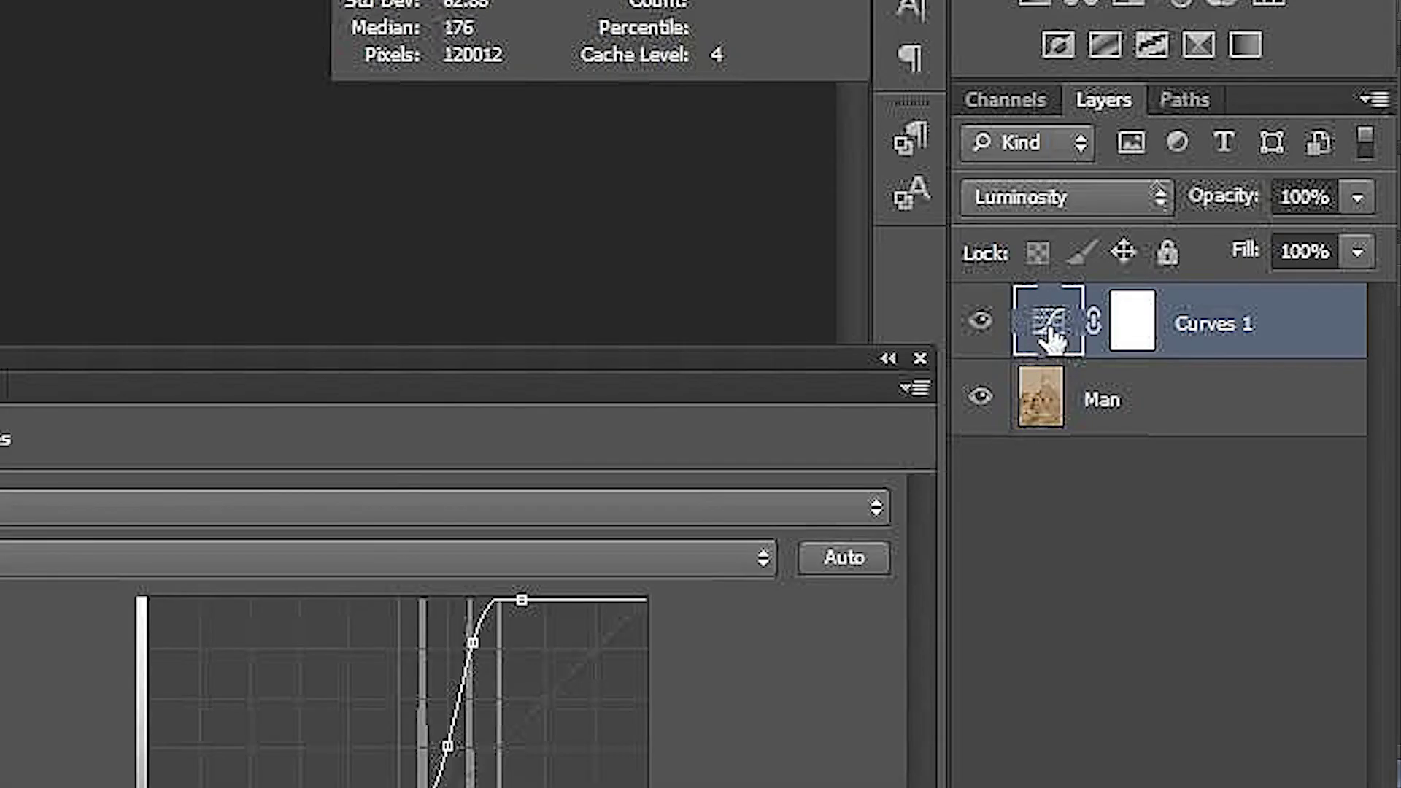